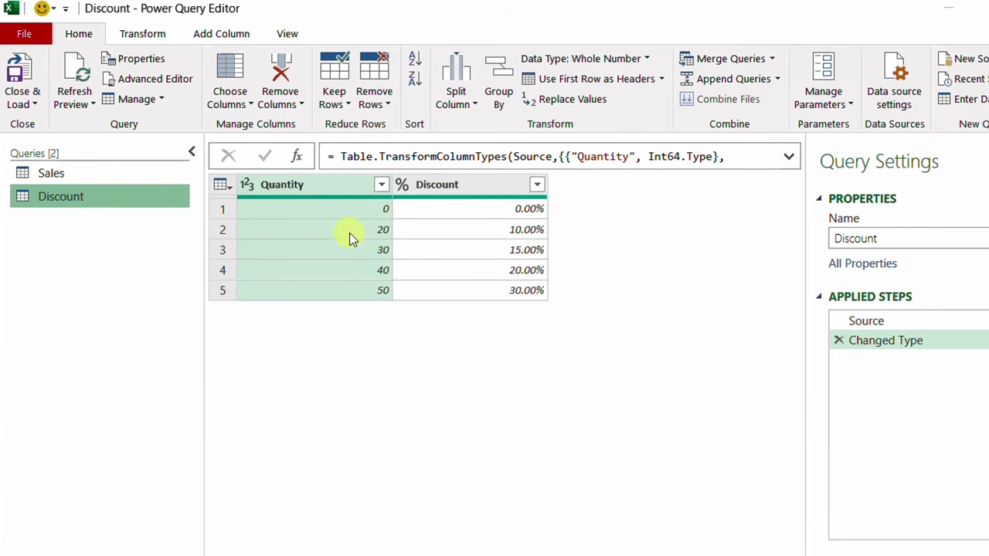
- Append the Discount table to the Sales query
{"action": "left_click", "coordinate": [66, 176]}
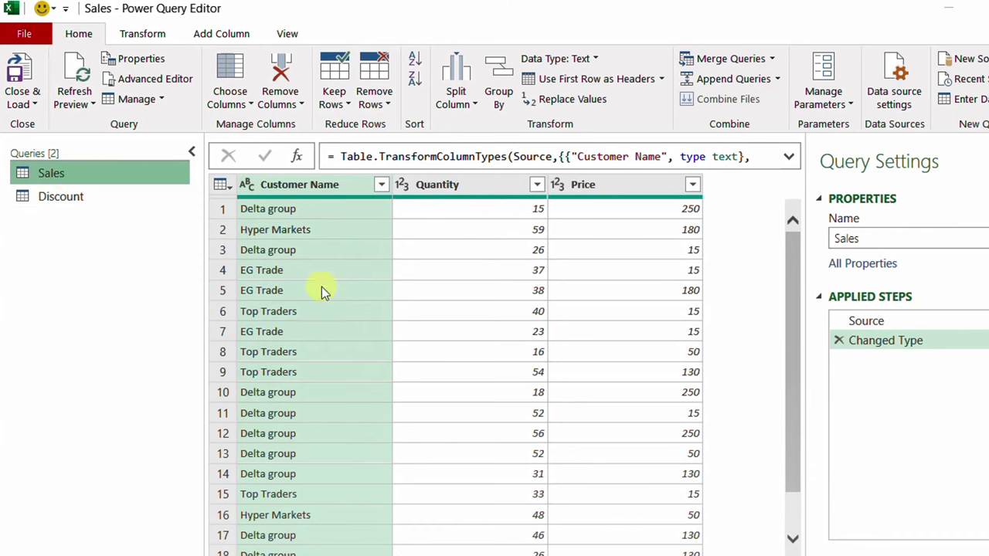
{"action": "left_click", "coordinate": [725, 81]}
{"action": "left_click", "coordinate": [284, 312]}
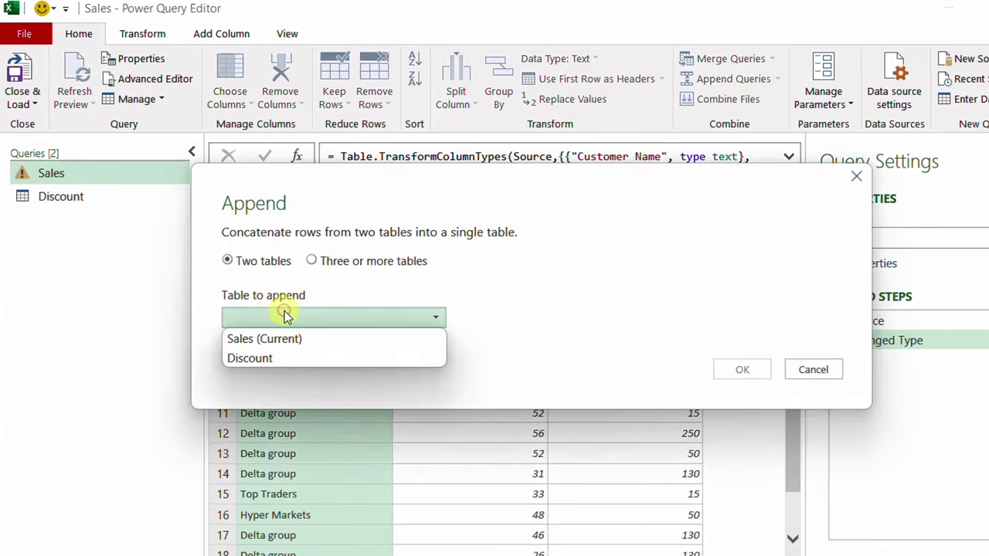
{"action": "left_click", "coordinate": [266, 358]}
{"action": "left_click", "coordinate": [730, 375]}
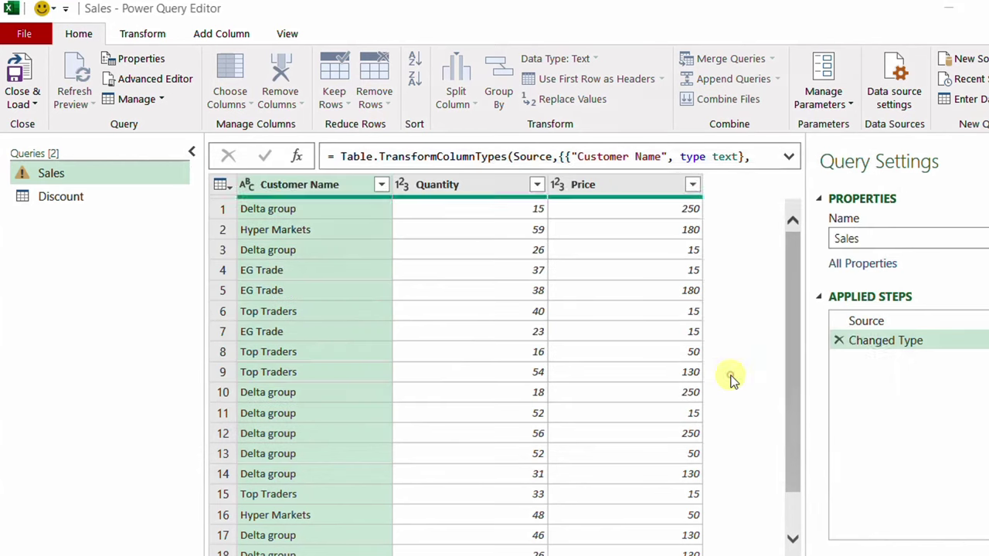
- Sort the appended Sales rows by Quantity in ascending order
{"action": "left_click_drag", "start_coordinate": [540, 550], "coordinate": [600, 550]}
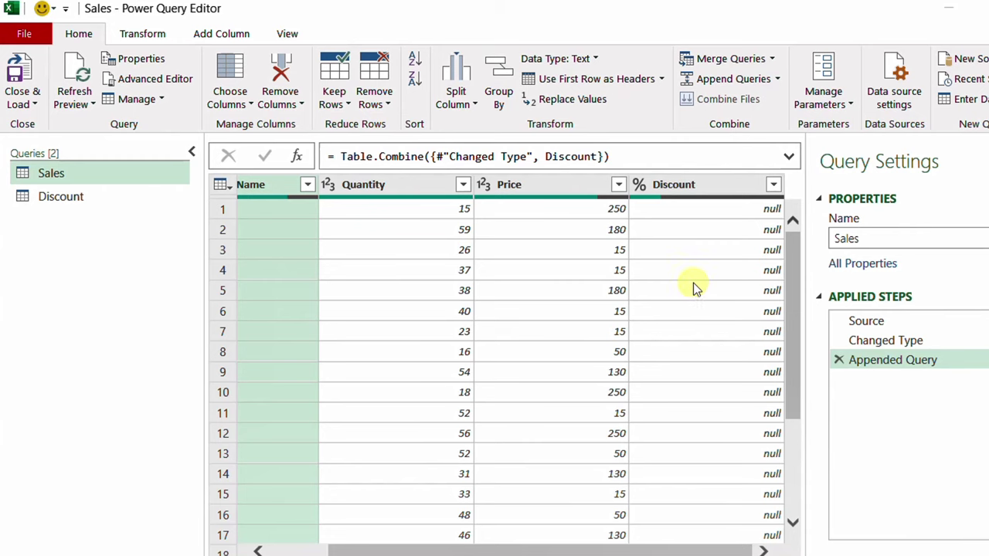
{"action": "scroll", "coordinate": [699, 267], "scroll_direction": "down", "scroll_amount": 3}
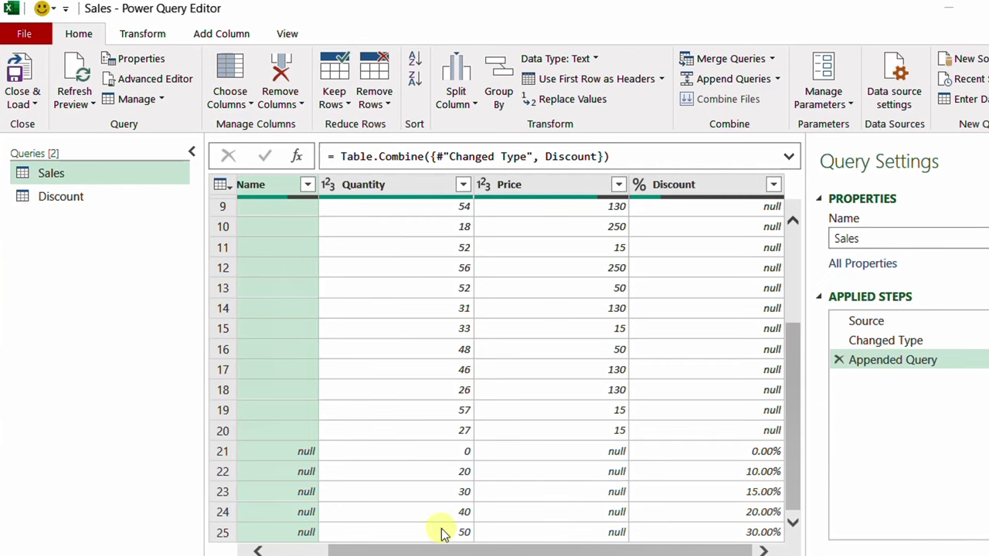
{"action": "left_click_drag", "start_coordinate": [463, 550], "coordinate": [405, 549]}
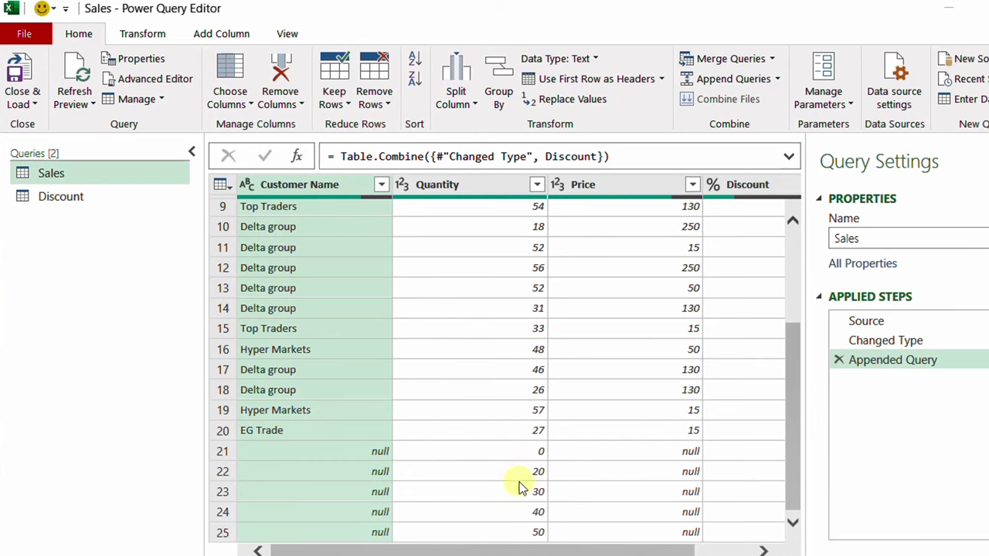
{"action": "scroll", "coordinate": [497, 313], "scroll_direction": "up", "scroll_amount": 2}
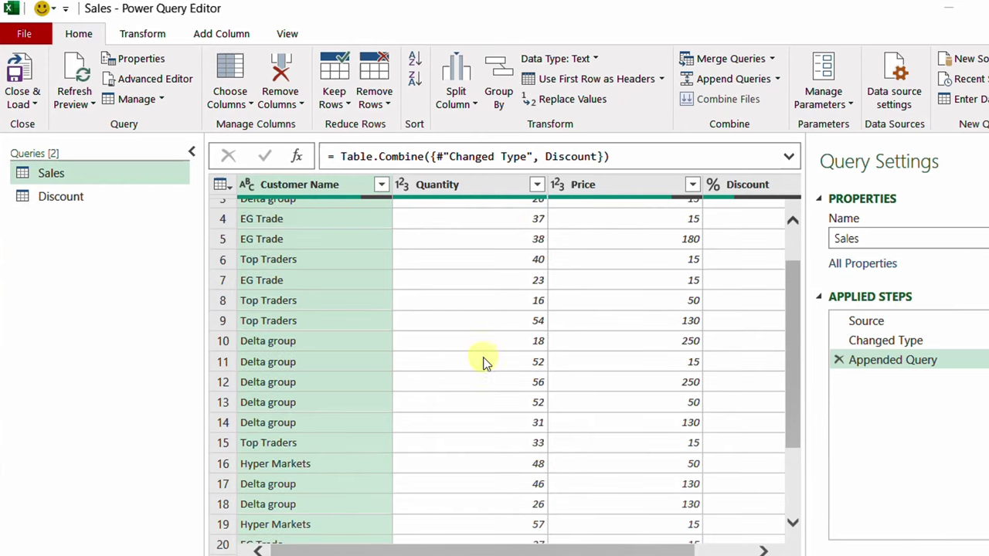
{"action": "scroll", "coordinate": [485, 360], "scroll_direction": "up", "scroll_amount": 1}
{"action": "scroll", "coordinate": [487, 360], "scroll_direction": "down", "scroll_amount": 3}
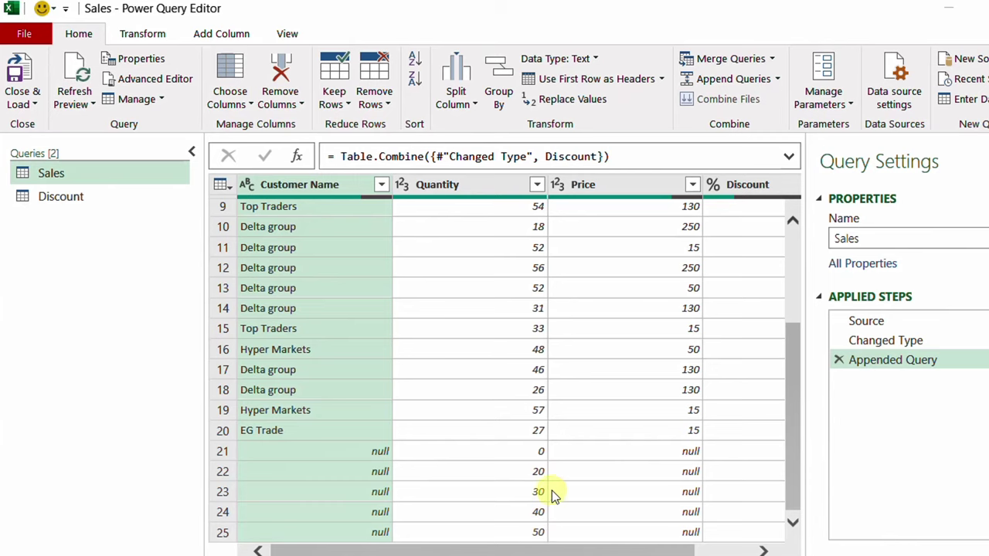
{"action": "left_click", "coordinate": [502, 186]}
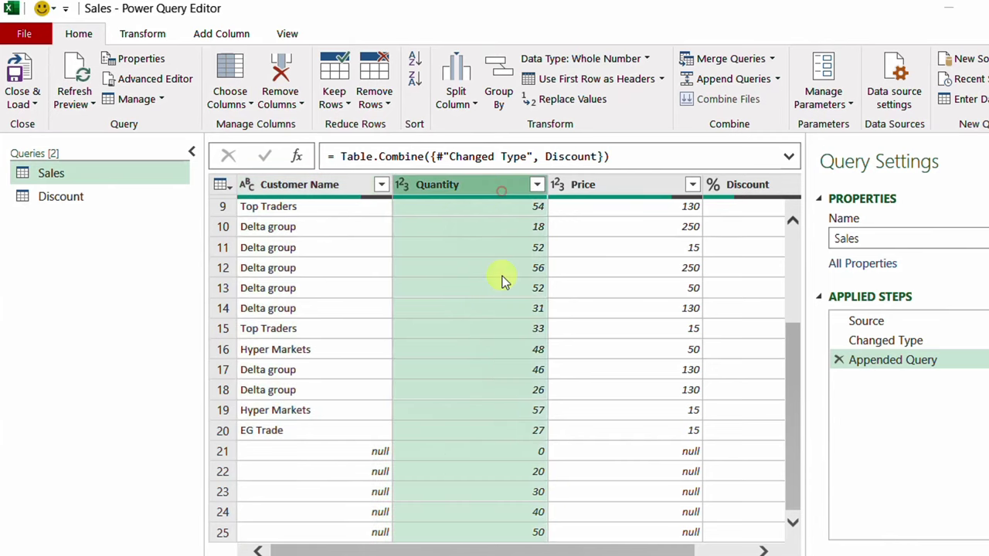
{"action": "left_click", "coordinate": [537, 185]}
{"action": "left_click", "coordinate": [373, 212]}
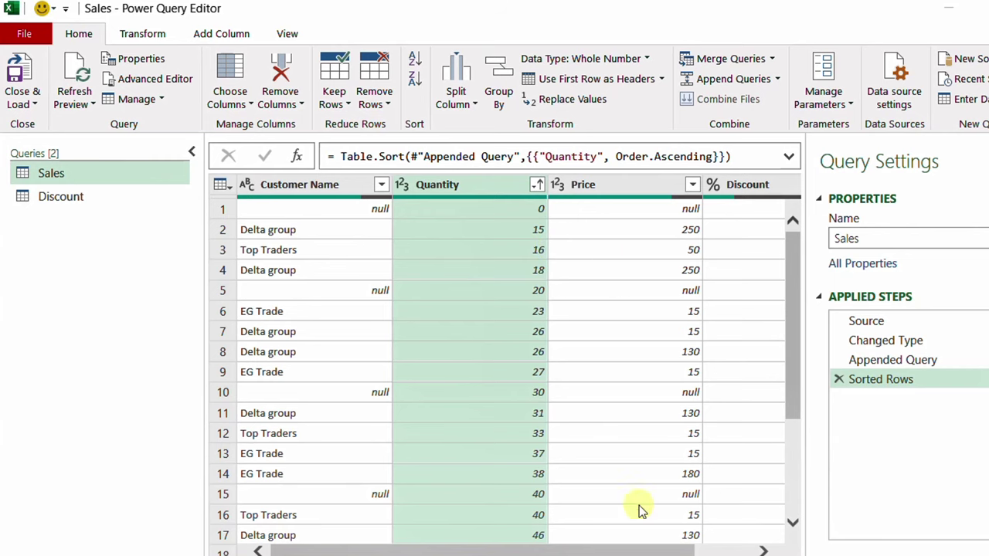
- Fill the Discount column's values down into the empty rows below each discount rate
{"action": "left_click_drag", "start_coordinate": [610, 550], "coordinate": [651, 552]}
{"action": "left_click_drag", "start_coordinate": [711, 549], "coordinate": [523, 551]}
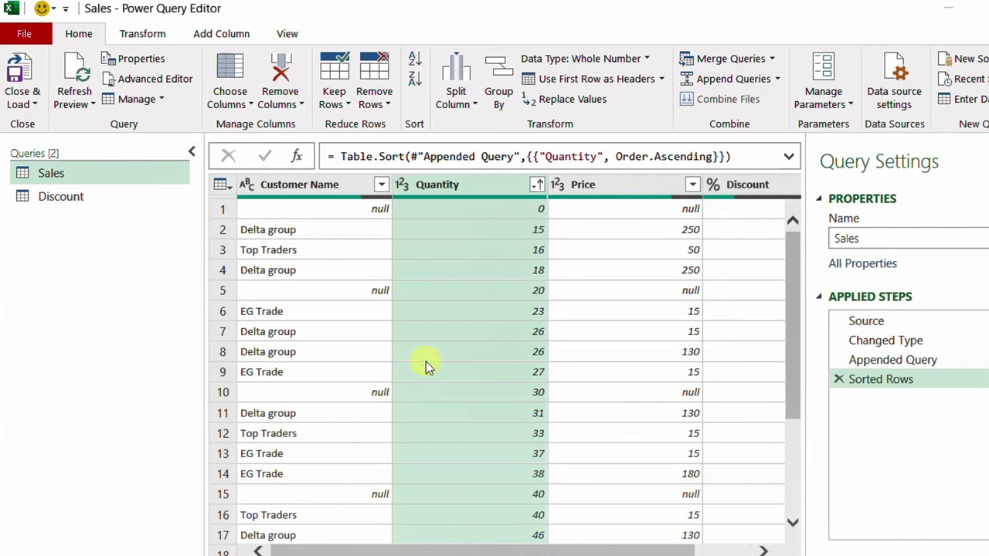
{"action": "scroll", "coordinate": [473, 417], "scroll_direction": "down", "scroll_amount": 3}
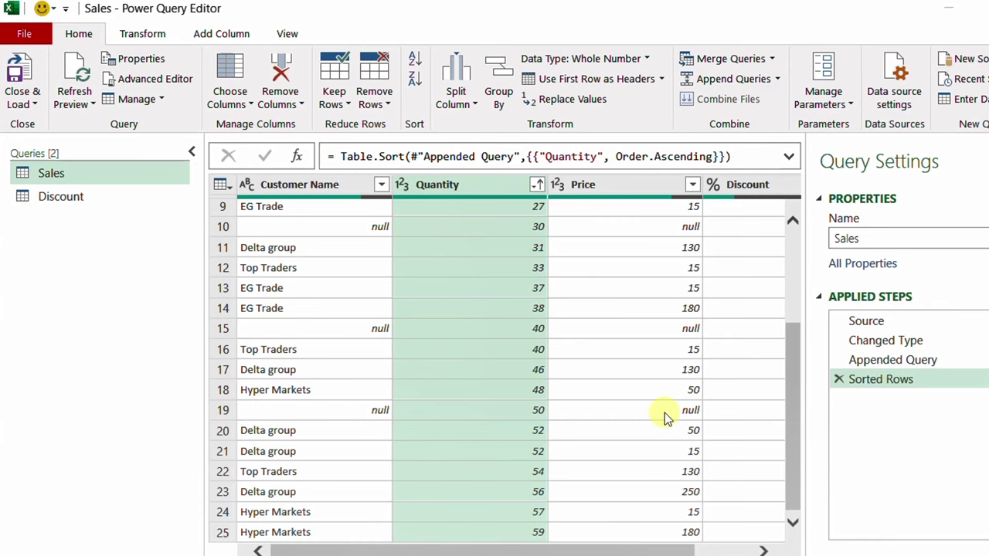
{"action": "scroll", "coordinate": [618, 502], "scroll_direction": "right", "scroll_amount": 2}
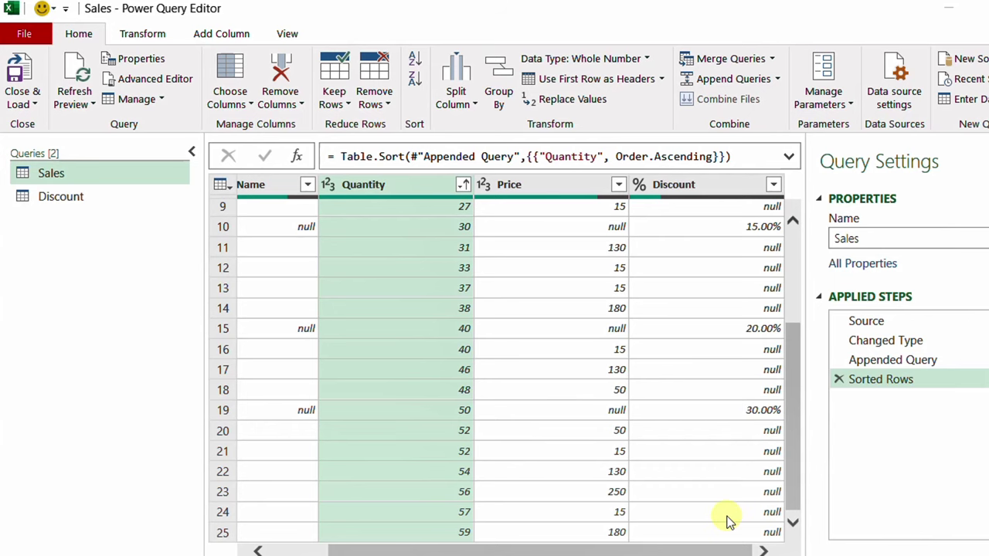
{"action": "scroll", "coordinate": [684, 337], "scroll_direction": "up", "scroll_amount": 3}
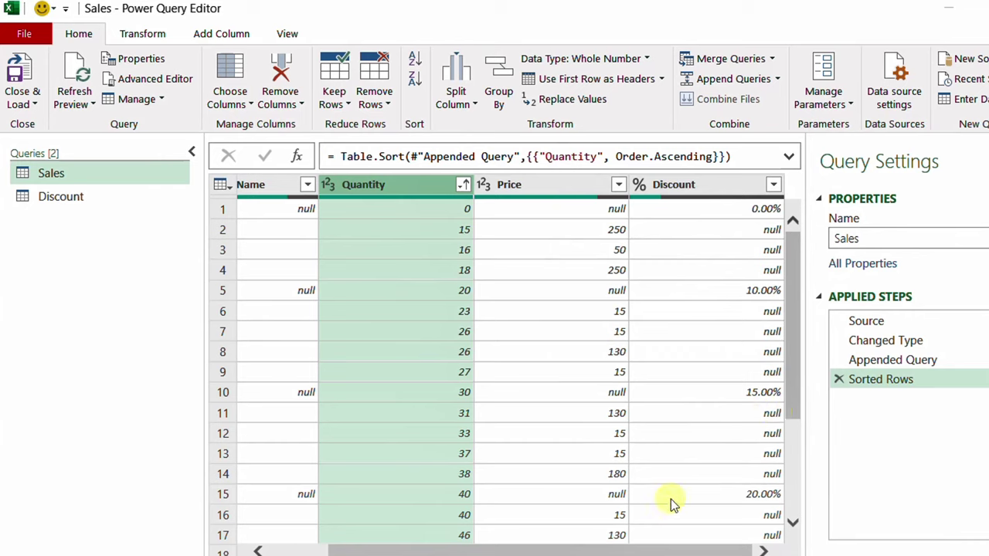
{"action": "left_click", "coordinate": [709, 190]}
{"action": "right_click", "coordinate": [706, 189]}
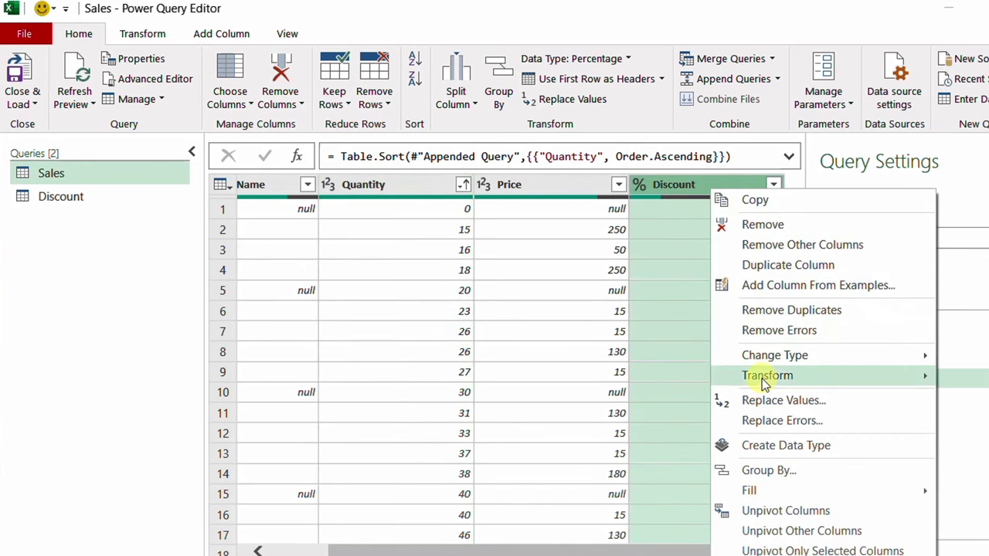
{"action": "mouse_move", "coordinate": [773, 491]}
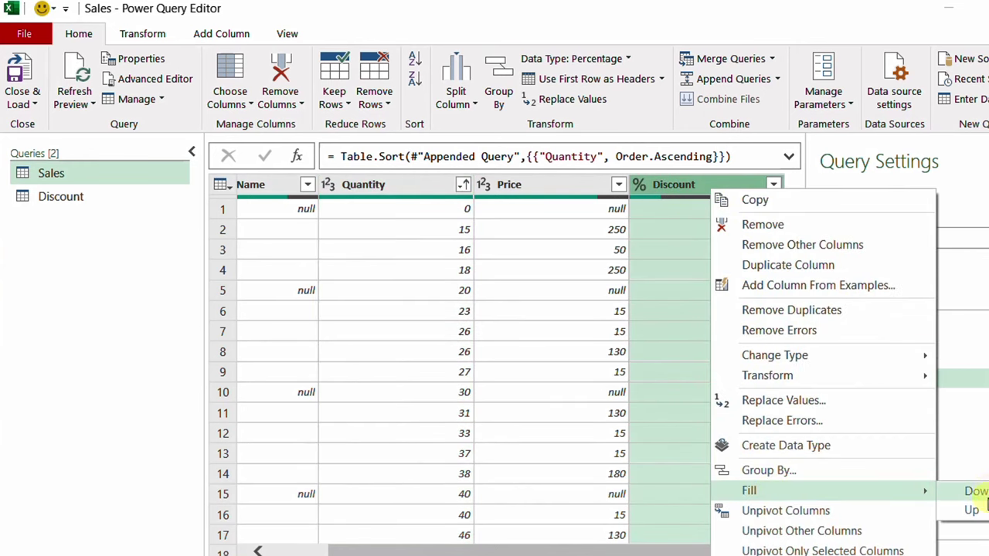
{"action": "left_click", "coordinate": [981, 493]}
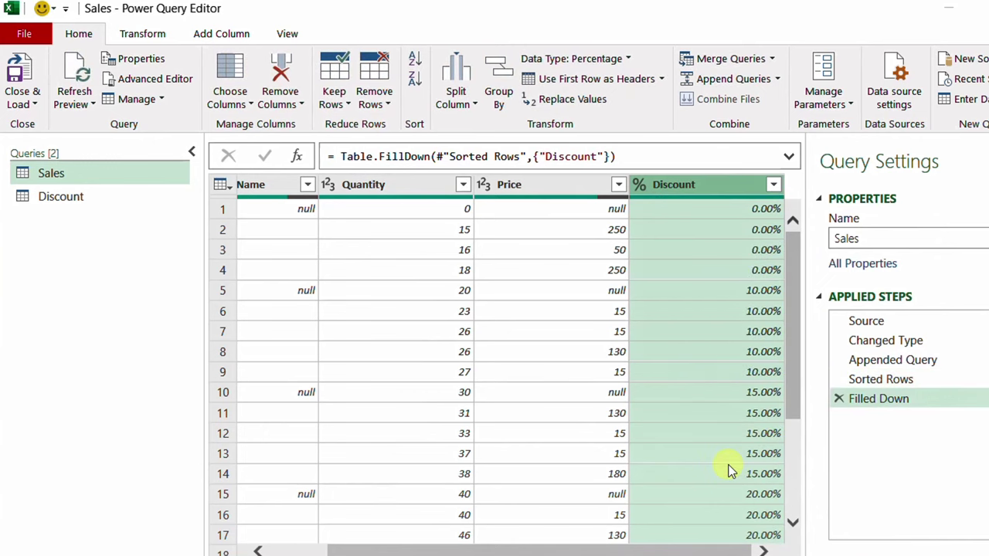
- Filter the null entries out of the Customer Name column
{"action": "left_click_drag", "start_coordinate": [704, 550], "coordinate": [648, 550]}
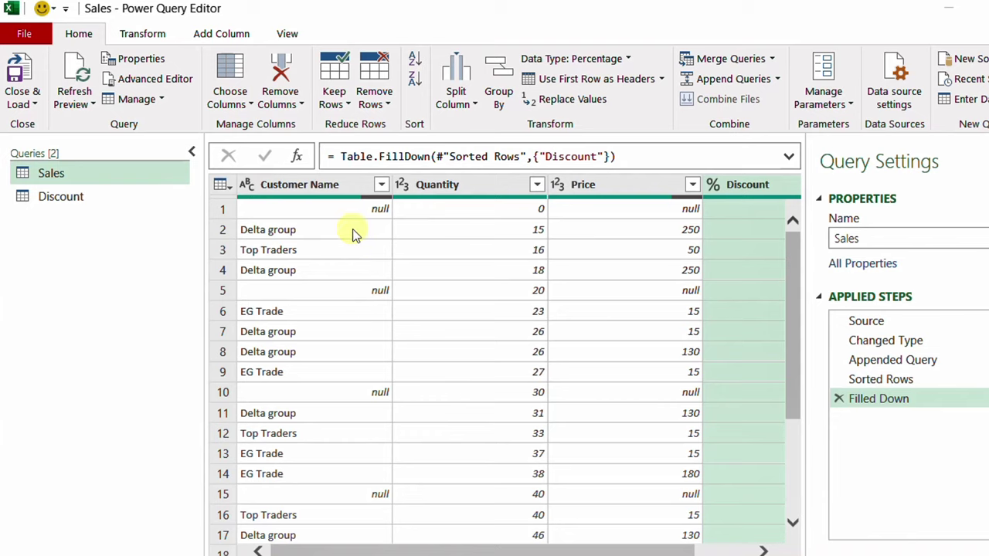
{"action": "left_click", "coordinate": [381, 185]}
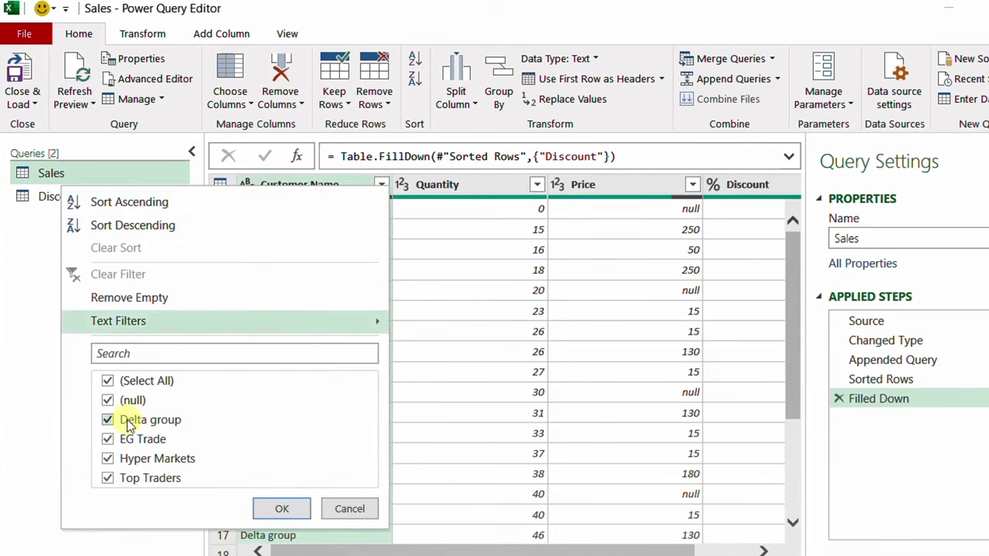
{"action": "left_click", "coordinate": [108, 402]}
{"action": "left_click", "coordinate": [280, 510]}
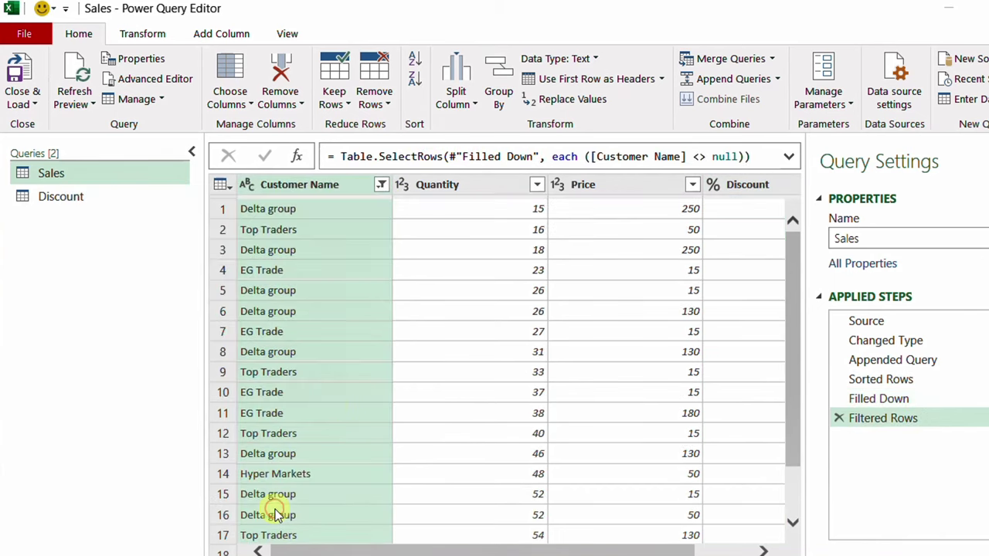
{"action": "scroll", "coordinate": [485, 290], "scroll_direction": "down", "scroll_amount": 1}
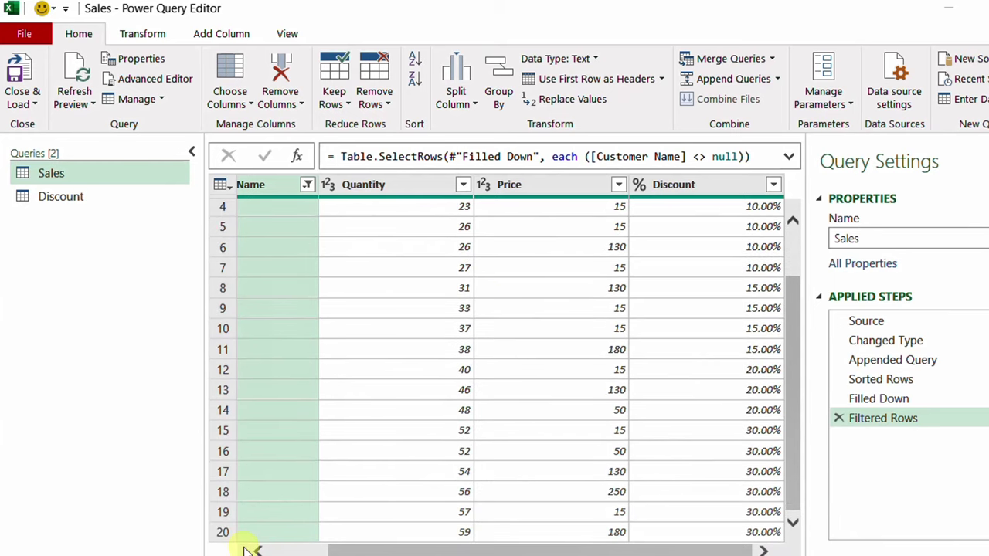
- Insert an index column starting at 0 directly after the Changed Type step of the Sales query
{"action": "left_click", "coordinate": [861, 322]}
{"action": "scroll", "coordinate": [406, 317], "scroll_direction": "down", "scroll_amount": 1}
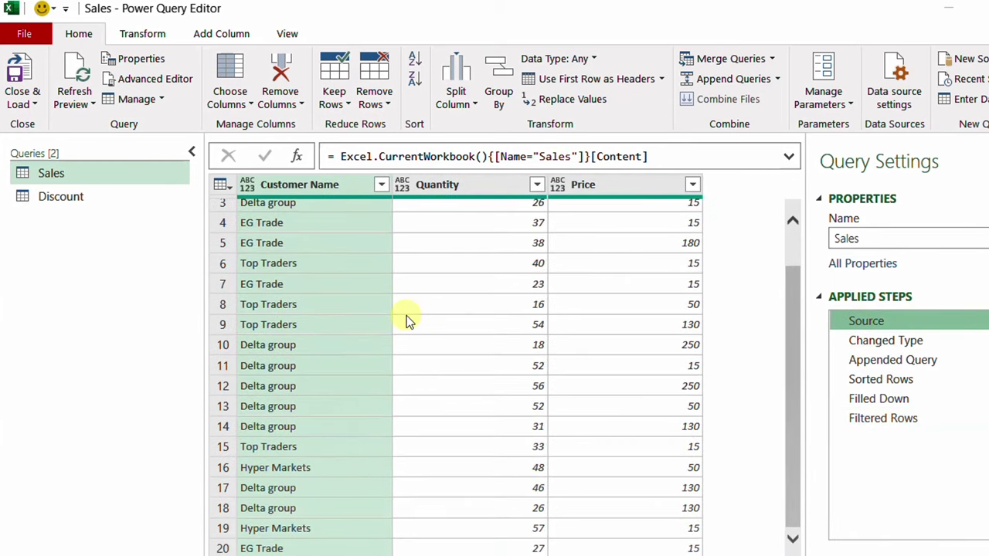
{"action": "left_click", "coordinate": [895, 418]}
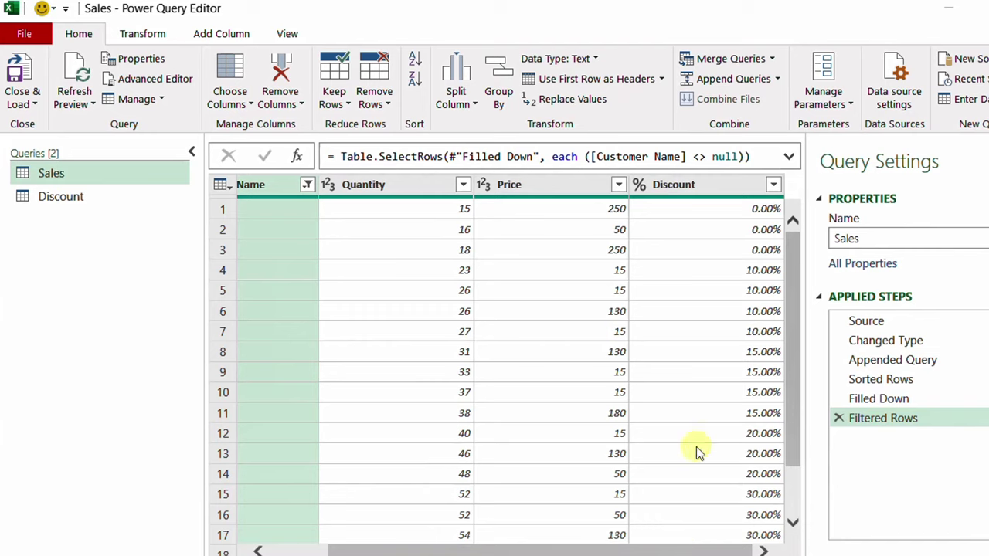
{"action": "left_click", "coordinate": [890, 343]}
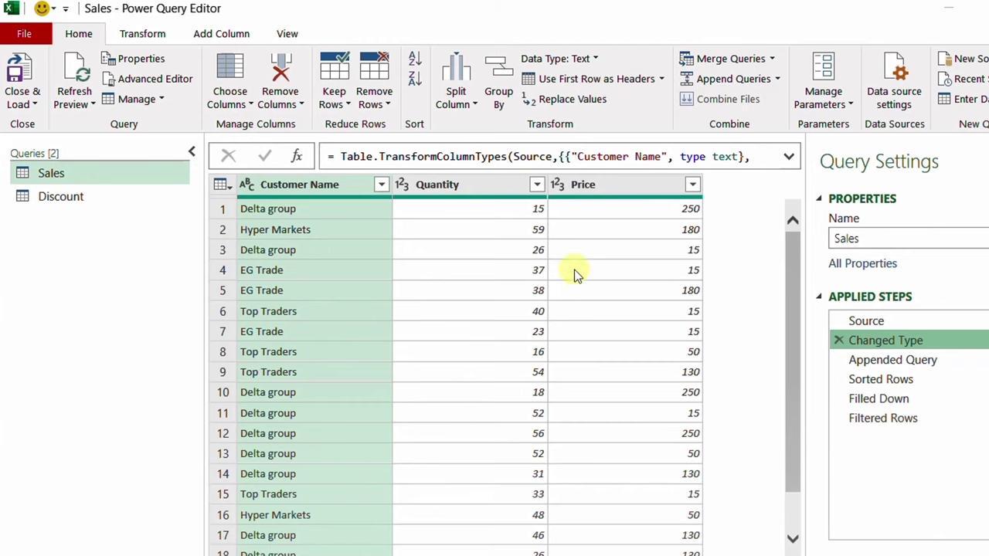
{"action": "left_click", "coordinate": [221, 33]}
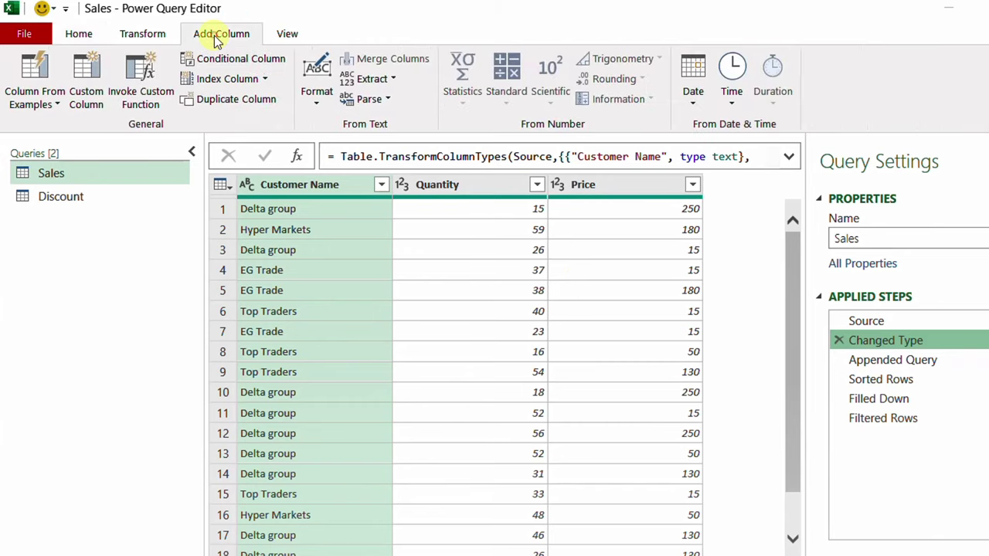
{"action": "left_click", "coordinate": [238, 80]}
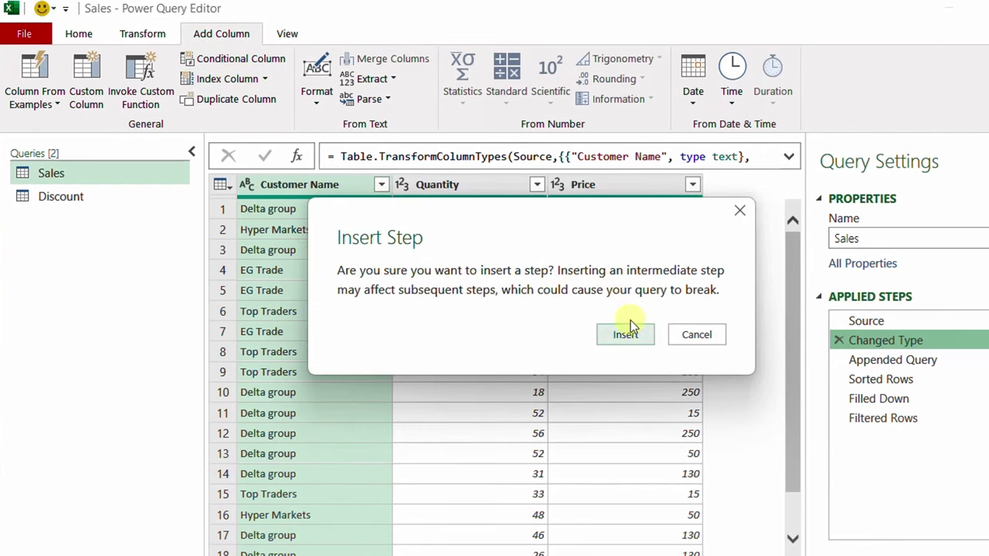
{"action": "left_click", "coordinate": [607, 337]}
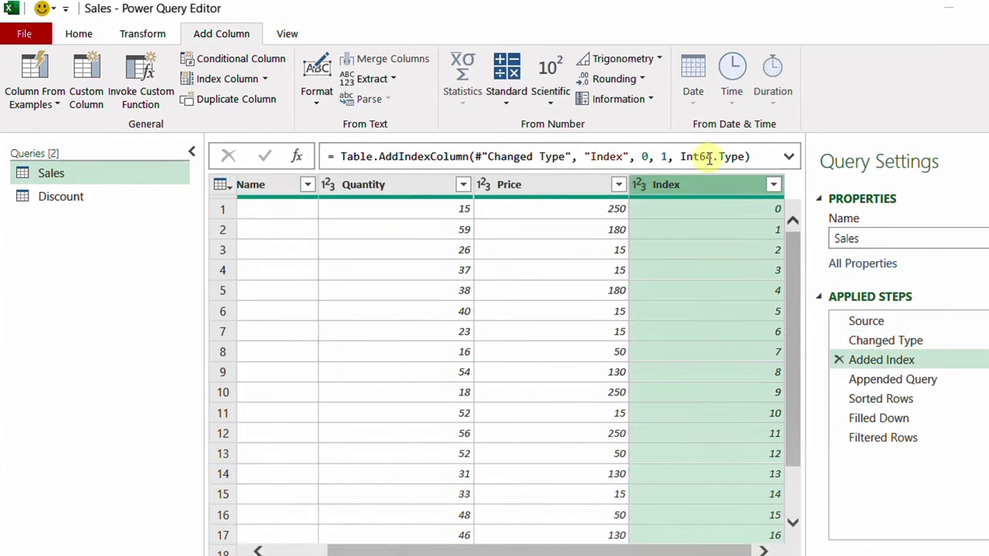
{"action": "scroll", "coordinate": [716, 478], "scroll_direction": "down", "scroll_amount": 1}
{"action": "scroll", "coordinate": [717, 474], "scroll_direction": "up", "scroll_amount": 1}
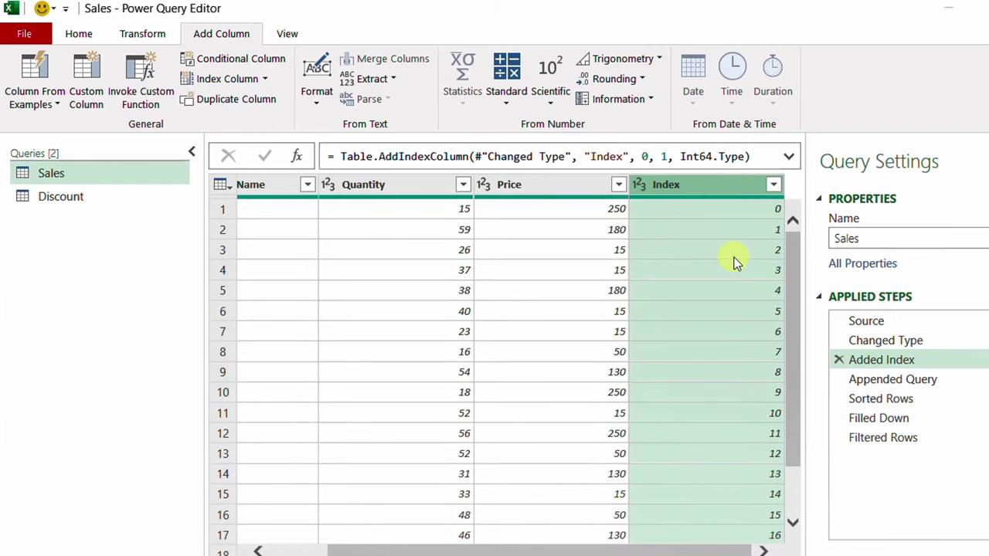
- Sort the rows by Index in ascending order after the Filtered Rows step
{"action": "left_click", "coordinate": [900, 439]}
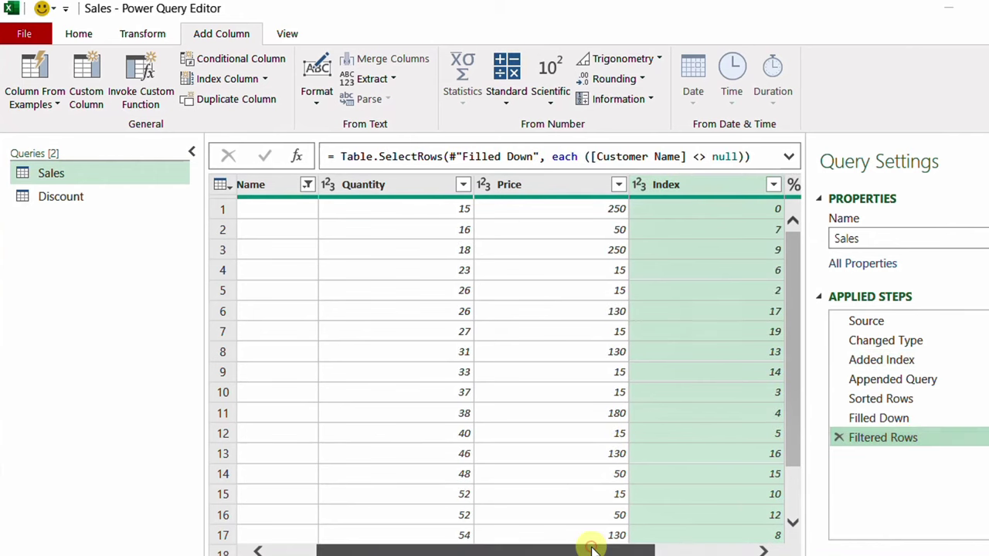
{"action": "scroll", "coordinate": [593, 541], "scroll_direction": "right", "scroll_amount": 3}
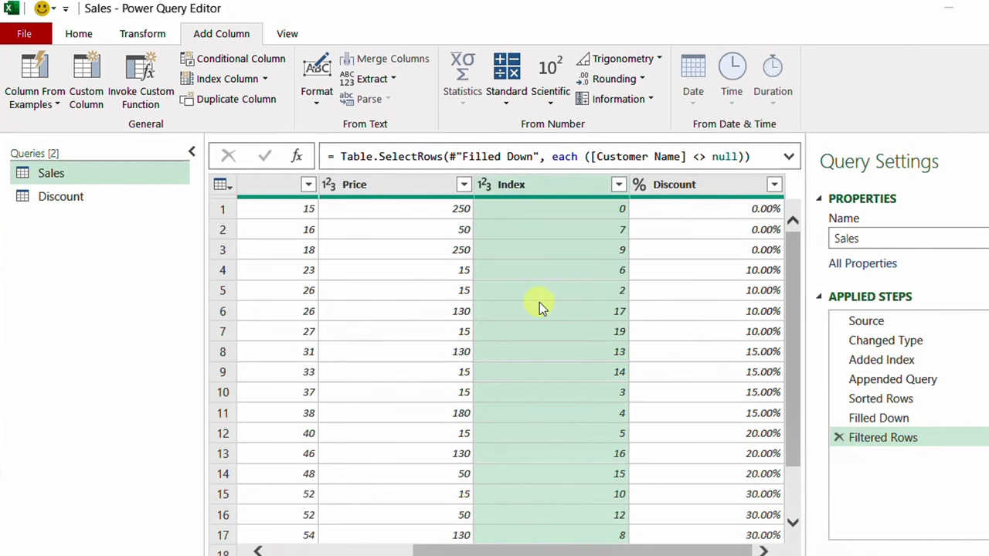
{"action": "left_click", "coordinate": [618, 184]}
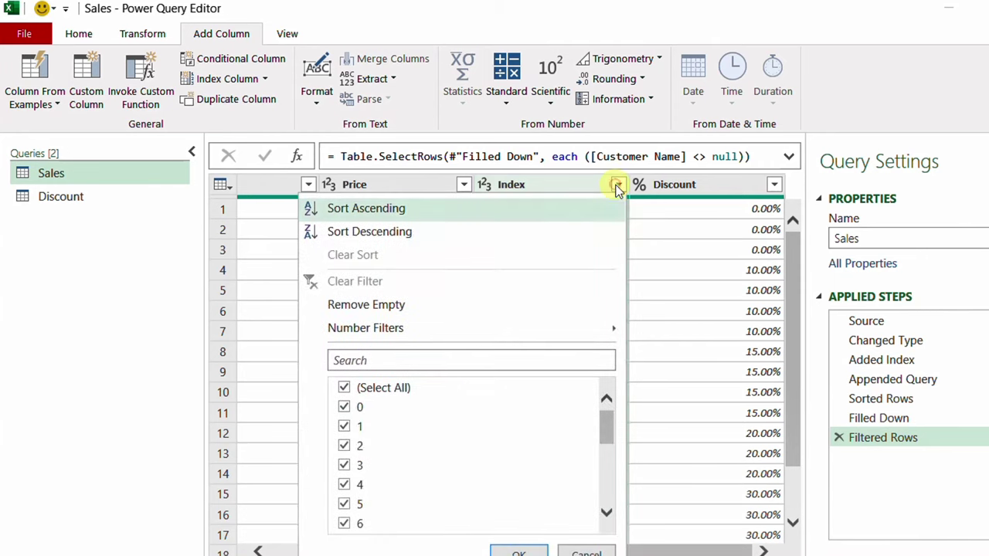
{"action": "left_click", "coordinate": [430, 209]}
- Remove the Index column from the Sales query
{"action": "scroll", "coordinate": [549, 248], "scroll_direction": "down", "scroll_amount": 1}
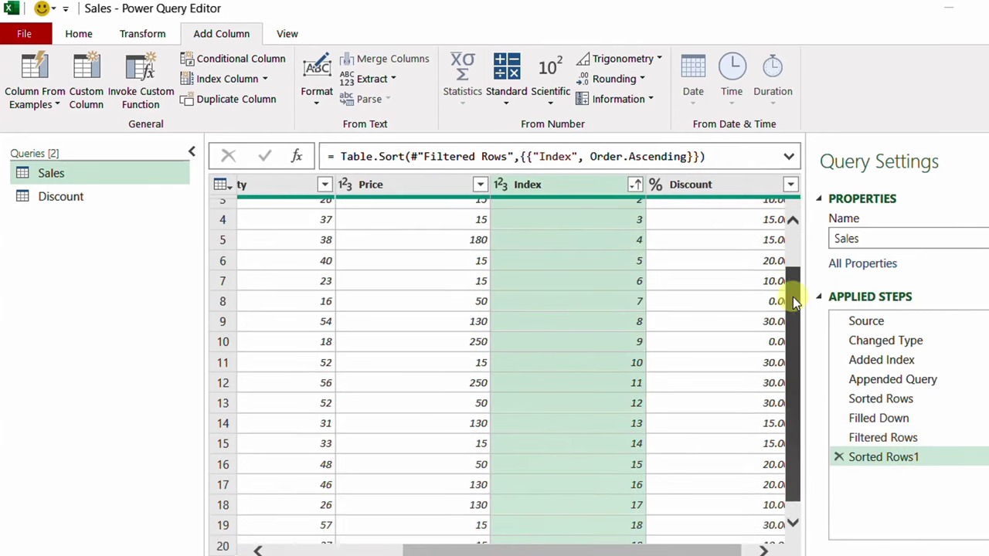
{"action": "left_click_drag", "start_coordinate": [792, 350], "coordinate": [772, 216]}
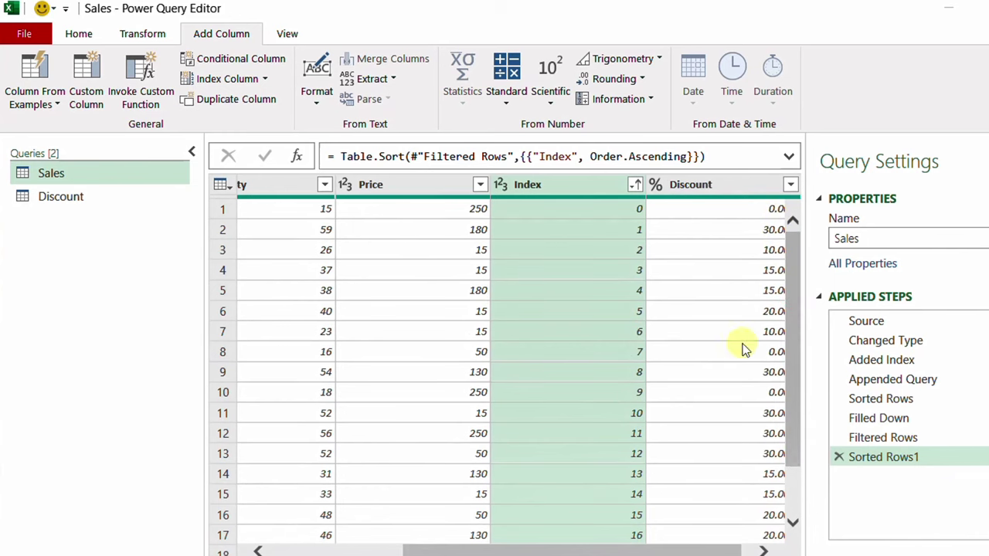
{"action": "right_click", "coordinate": [561, 191]}
{"action": "left_click", "coordinate": [600, 220]}
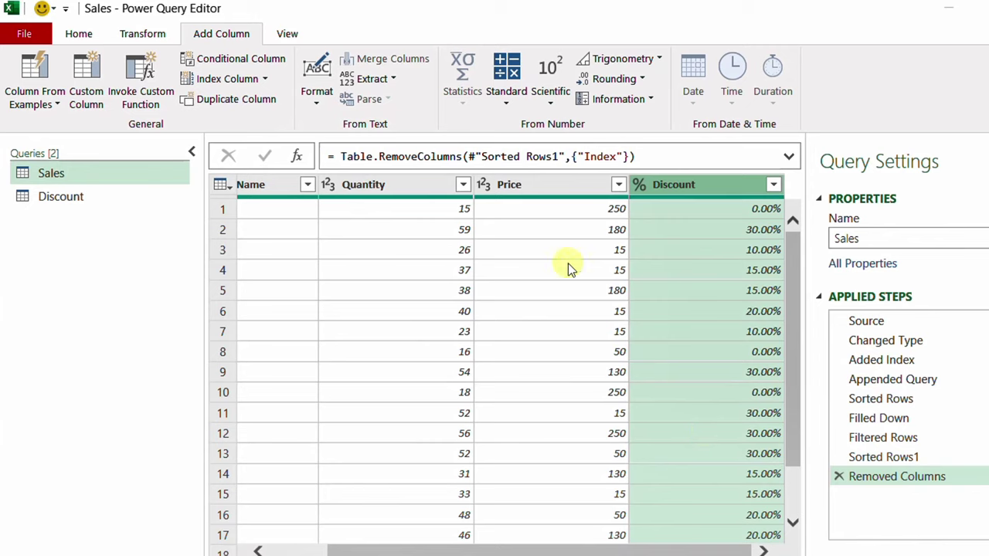
- Add a column to the Sales query that multiplies the Quantity, Price and Discount columns
{"action": "left_click", "coordinate": [533, 247]}
{"action": "left_click", "coordinate": [379, 190]}
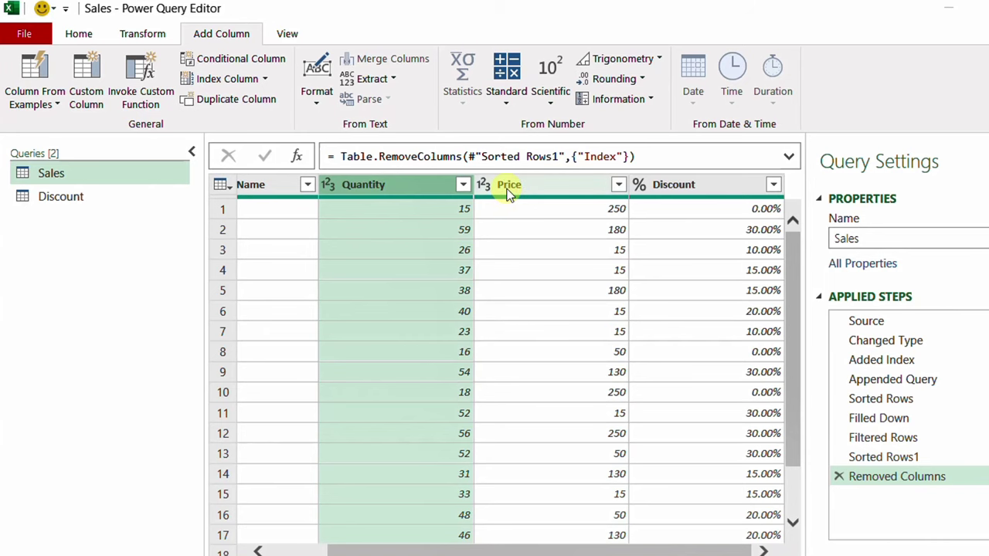
{"action": "left_click", "coordinate": [700, 185], "text": "shift"}
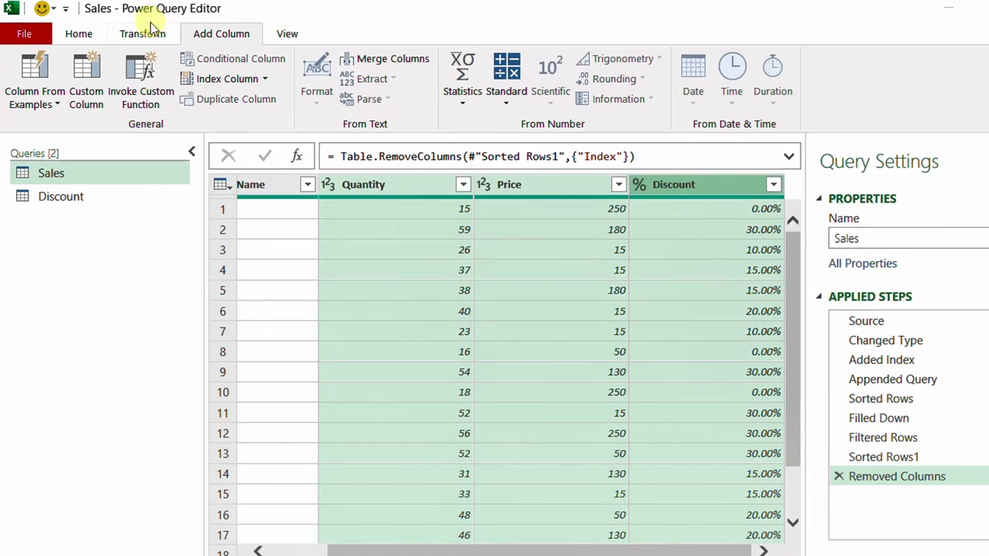
{"action": "left_click", "coordinate": [515, 107]}
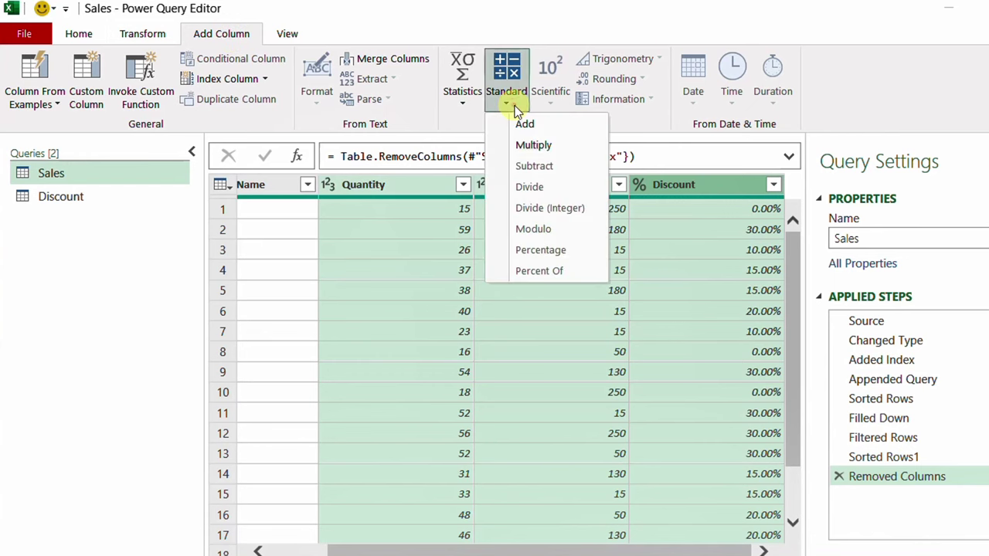
{"action": "left_click", "coordinate": [533, 144]}
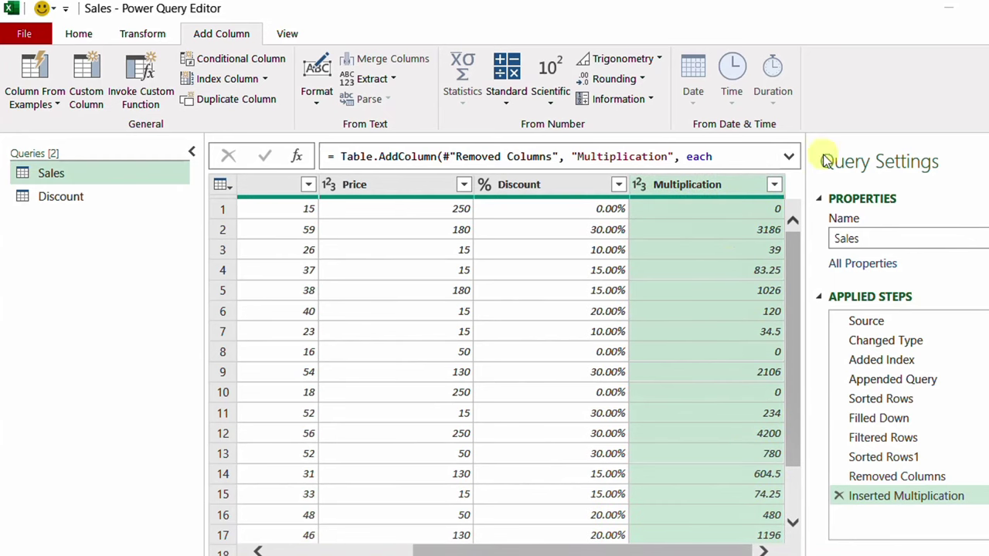
- Replace the new column's name "Multiplication" with "Revenue" in the Inserted Multiplication step's formula
{"action": "left_click", "coordinate": [786, 160]}
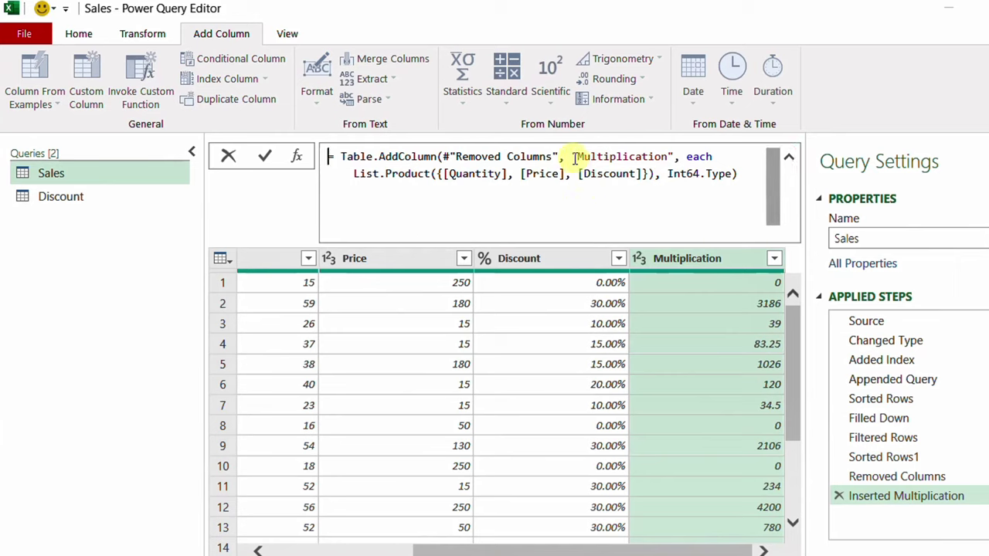
{"action": "left_click_drag", "start_coordinate": [575, 156], "coordinate": [654, 157]}
{"action": "double_click", "coordinate": [647, 156]}
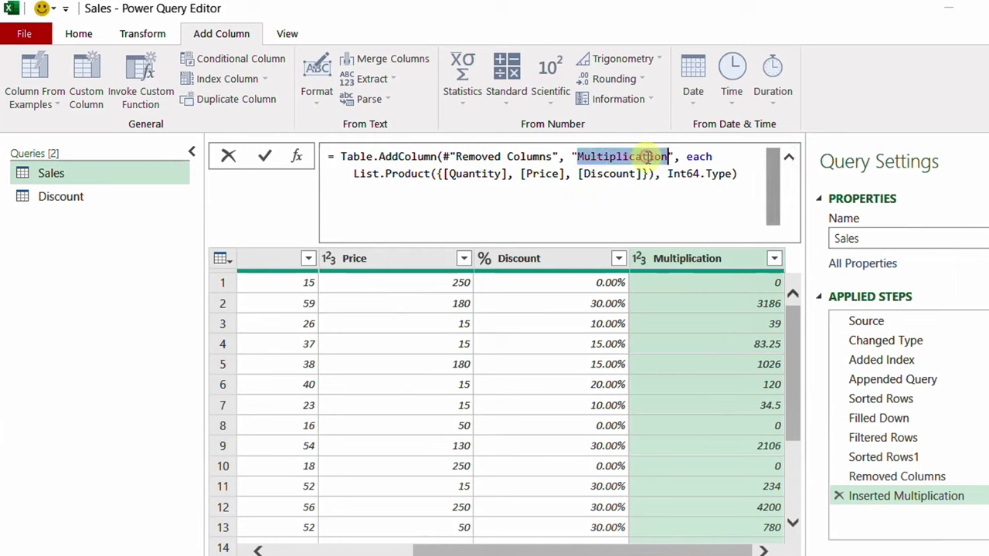
{"action": "type", "text": "Revenue"}
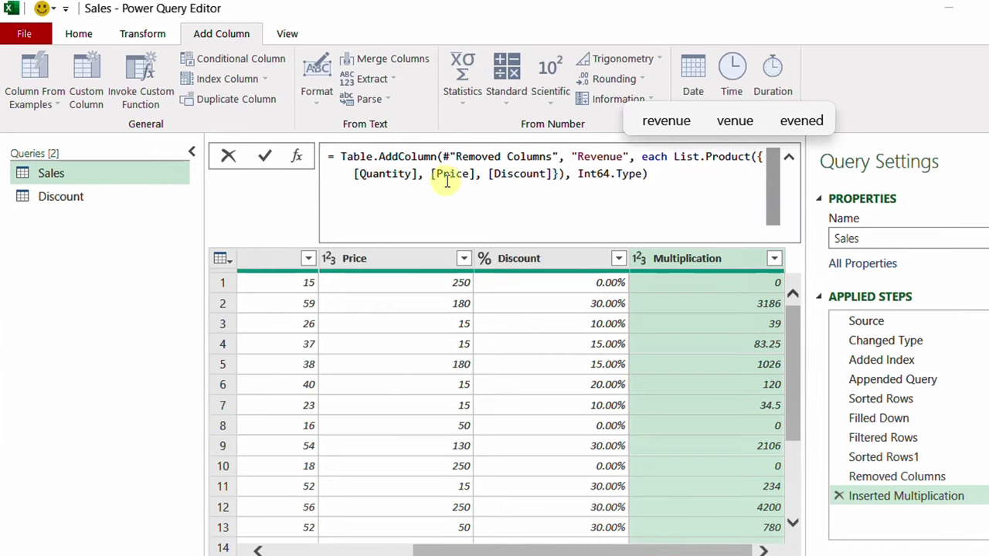
- Change the discount factor in the Revenue product formula to (1-[Discount])
{"action": "left_click", "coordinate": [488, 174]}
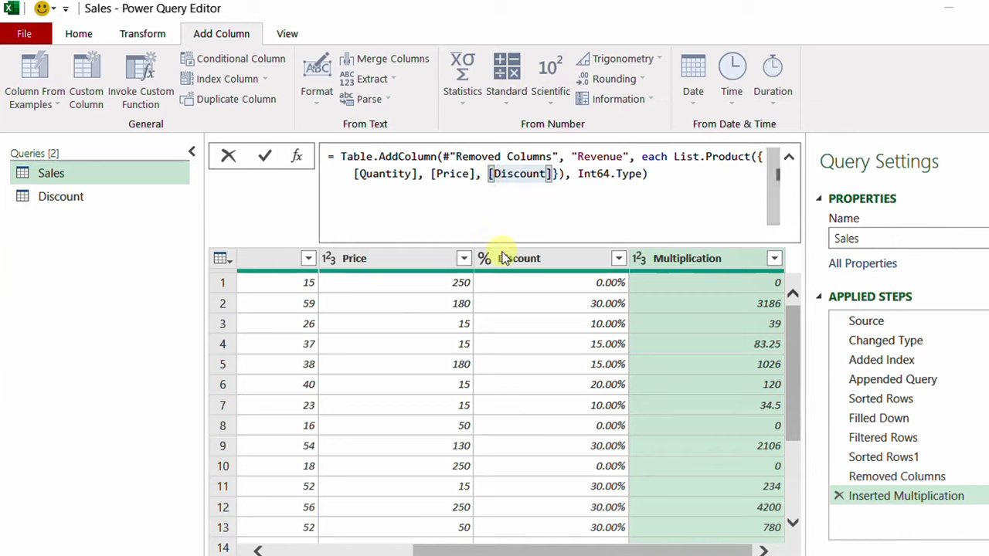
{"action": "type", "text": "(1-"}
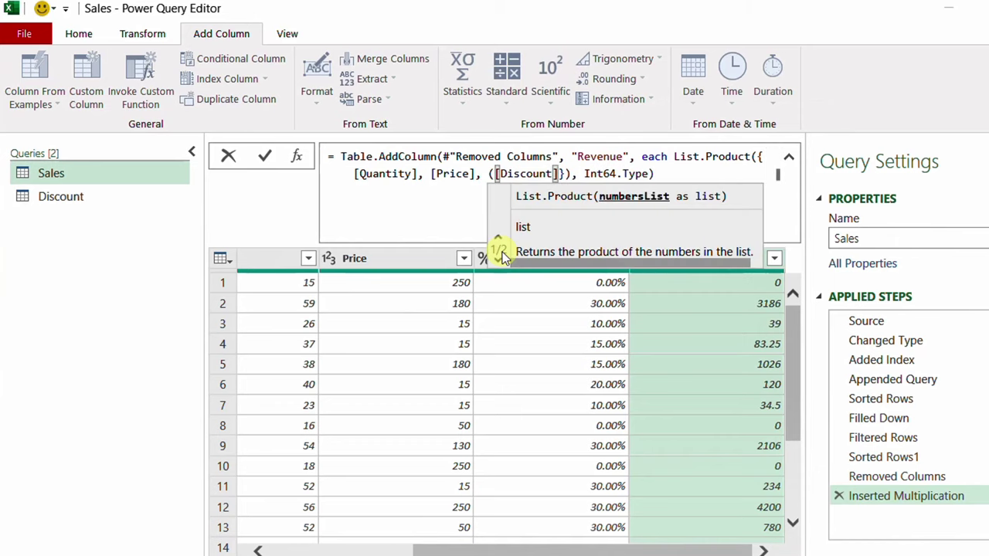
{"action": "left_click", "coordinate": [572, 174]}
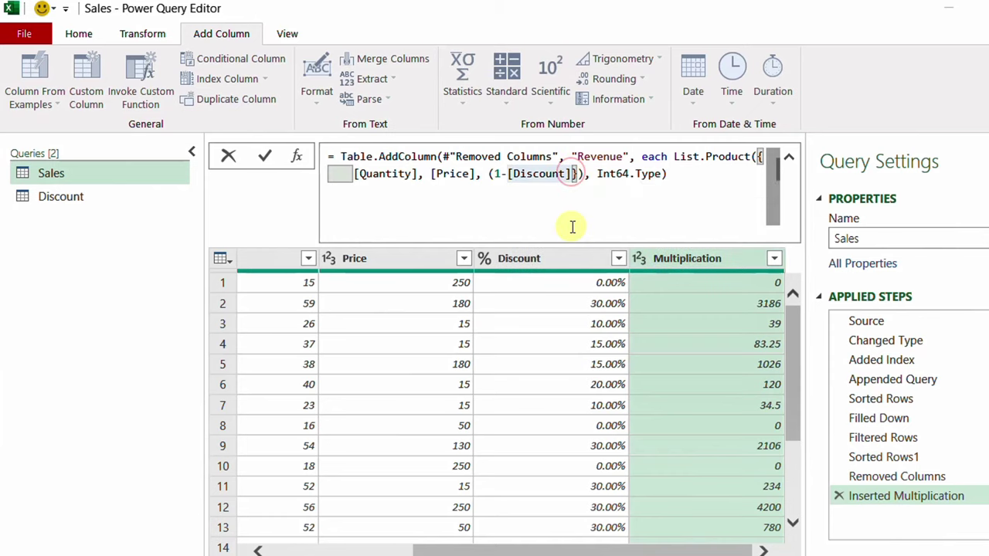
{"action": "type", "text": ")"}
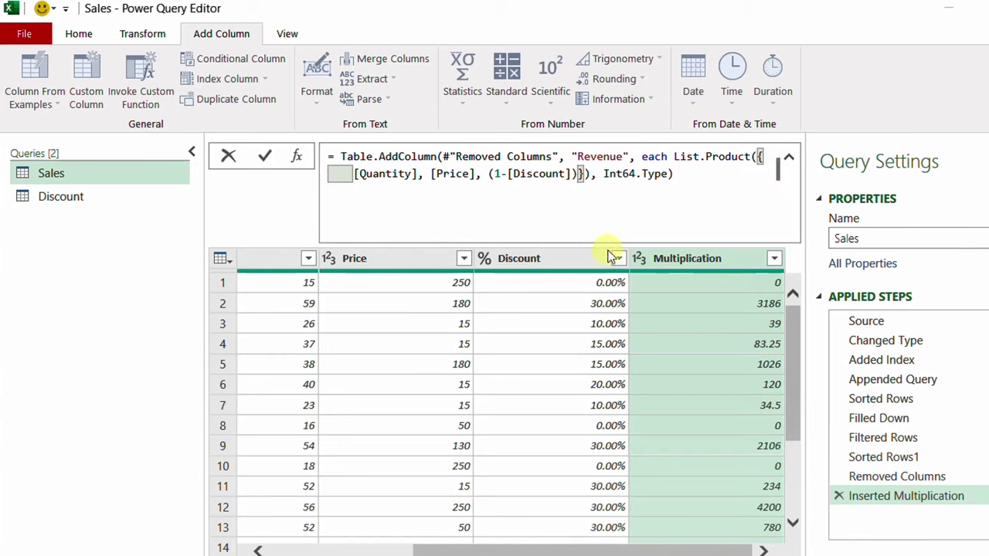
- Set the Revenue column's data type to Currency.Type in the formula and apply the edited formula
{"action": "left_click", "coordinate": [618, 175]}
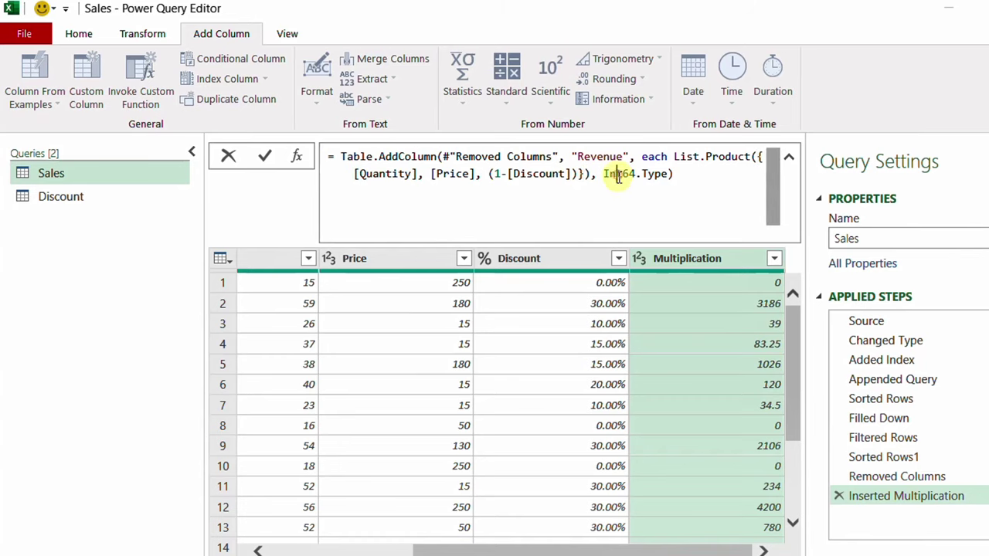
{"action": "double_click", "coordinate": [627, 173]}
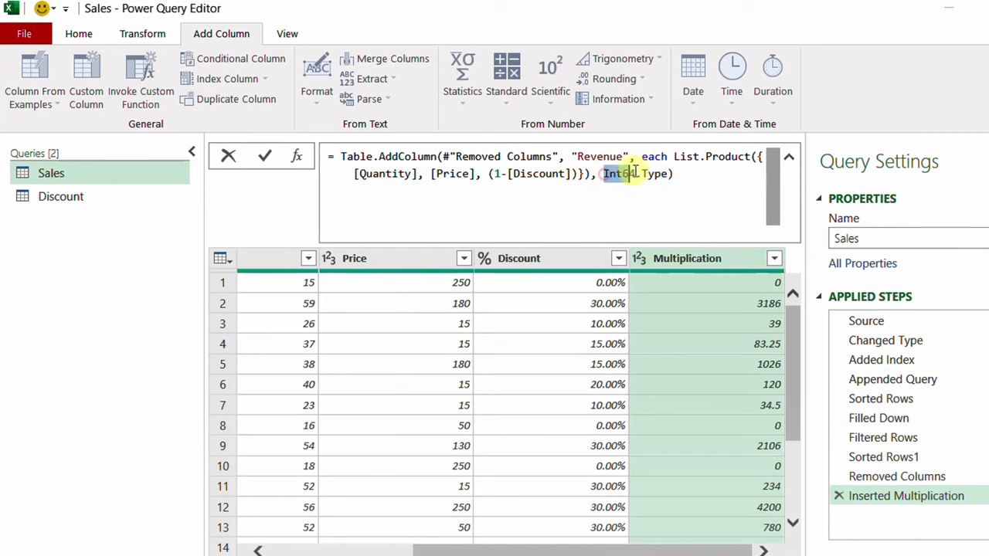
{"action": "mouse_move", "coordinate": [636, 173]}
{"action": "type", "text": "Currency"}
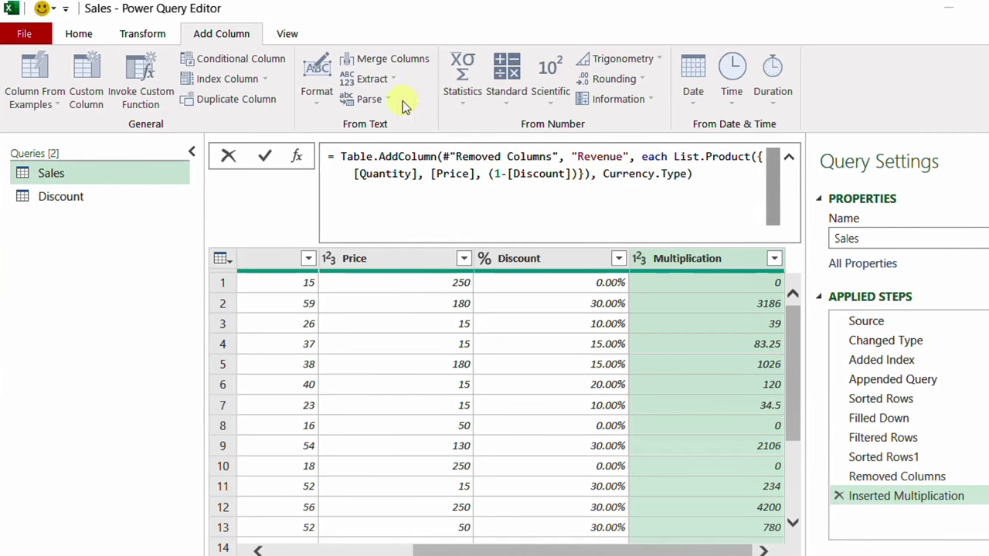
{"action": "left_click", "coordinate": [263, 155]}
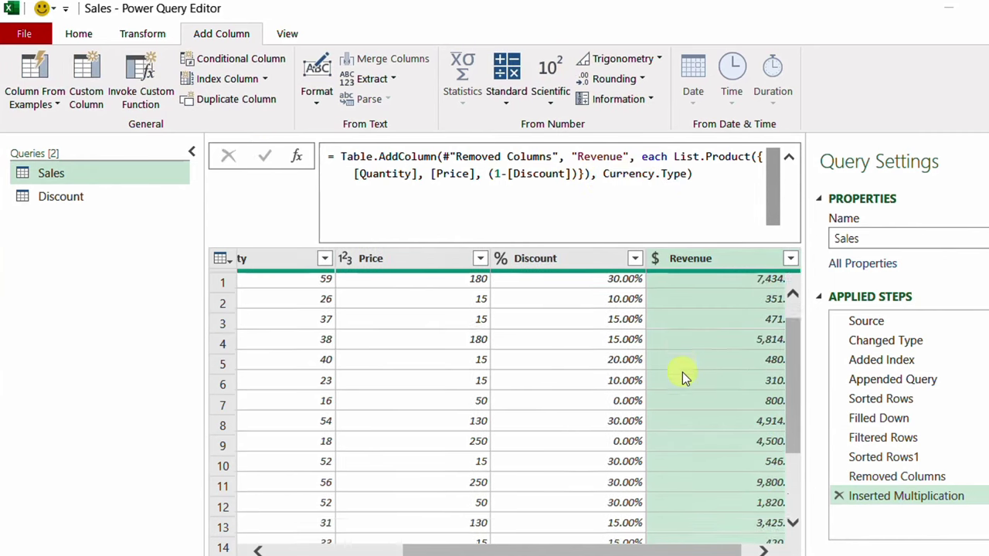
- Examine the row 6 sale's quantity, discount and revenue, and compare them with the Discount Scheme table in the worksheet
{"action": "scroll", "coordinate": [684, 363], "scroll_direction": "down", "scroll_amount": 1}
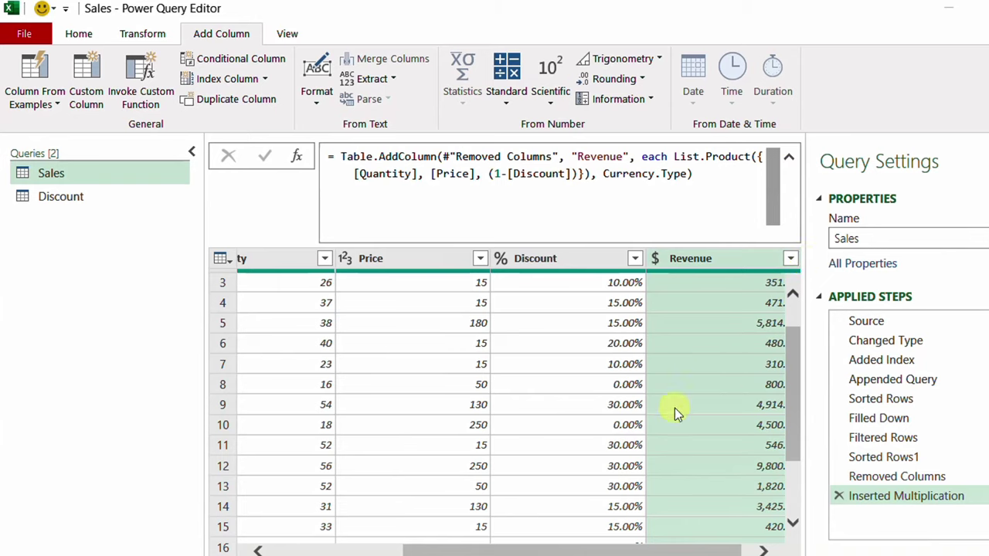
{"action": "left_click_drag", "start_coordinate": [617, 546], "coordinate": [485, 547]}
{"action": "left_click", "coordinate": [224, 364]}
{"action": "left_click", "coordinate": [229, 345]}
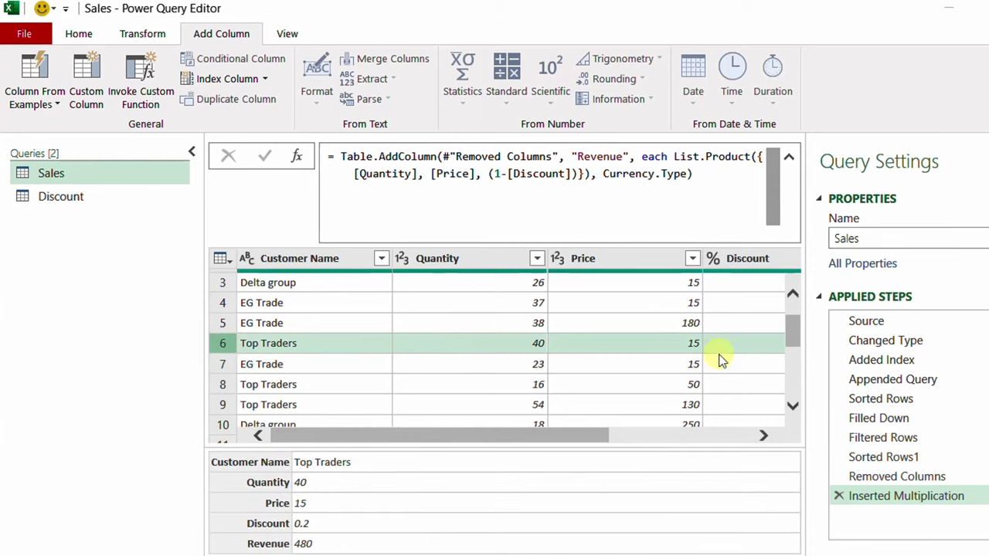
{"action": "left_click_drag", "start_coordinate": [560, 437], "coordinate": [768, 444]}
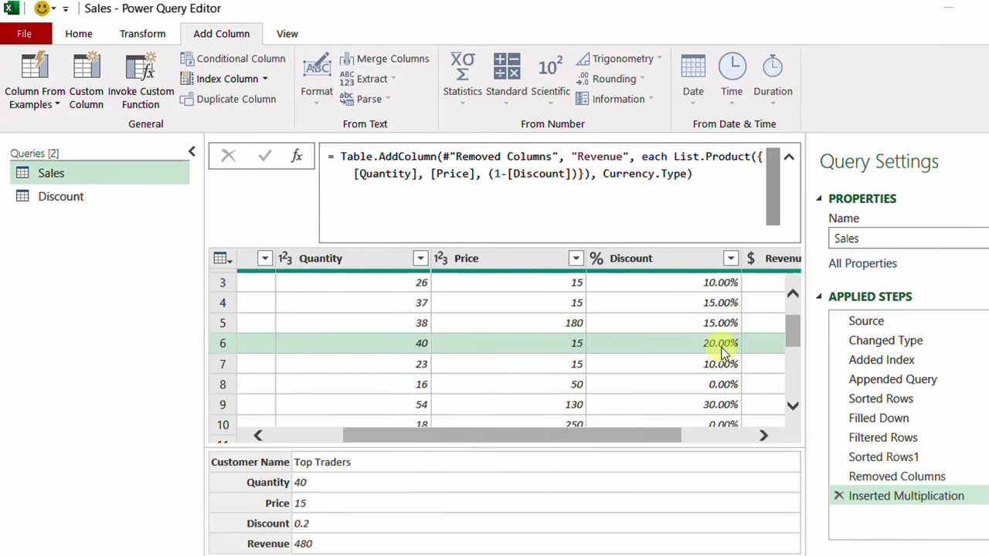
{"action": "left_click_drag", "start_coordinate": [342, 10], "coordinate": [780, 1]}
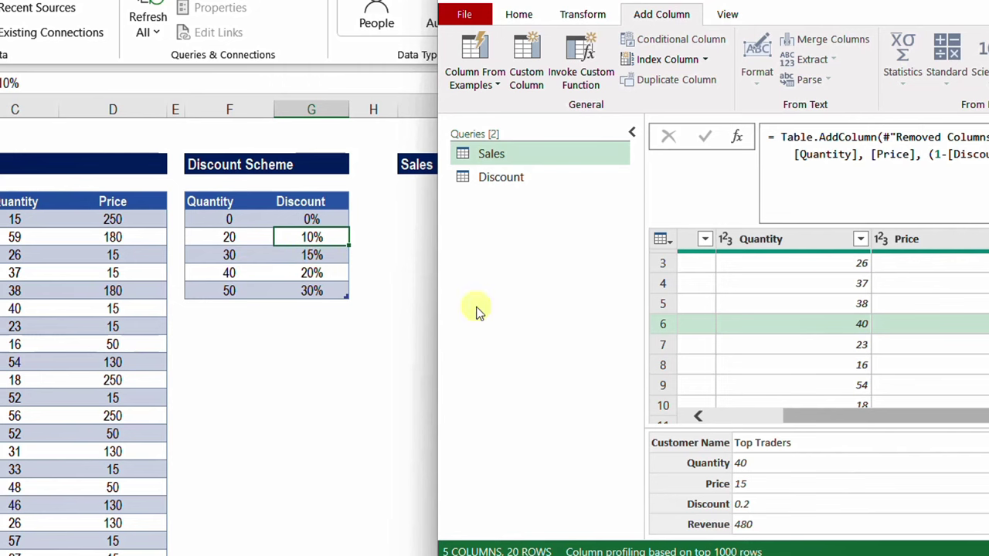
{"action": "left_click_drag", "start_coordinate": [855, 1], "coordinate": [382, 6]}
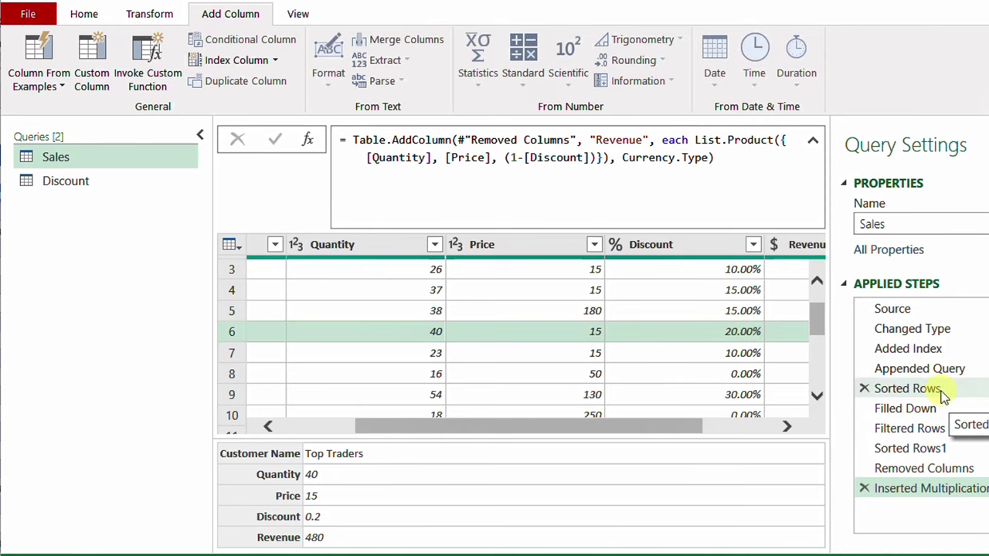
- Add a descending sort on Price as the second sort level in the Sorted Rows step, after Quantity
{"action": "left_click", "coordinate": [907, 388]}
{"action": "scroll", "coordinate": [547, 446], "scroll_direction": "down", "scroll_amount": 2}
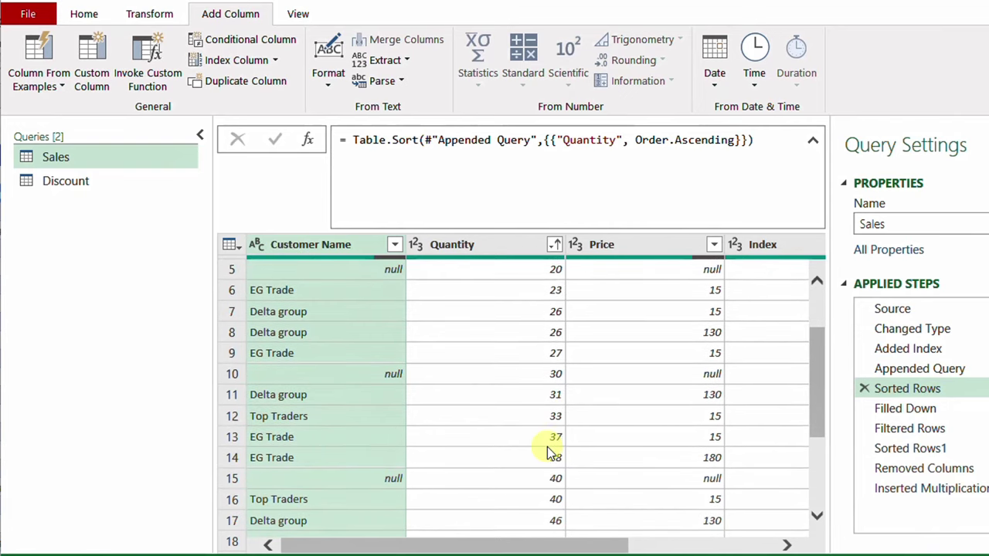
{"action": "scroll", "coordinate": [501, 479], "scroll_direction": "down", "scroll_amount": 1}
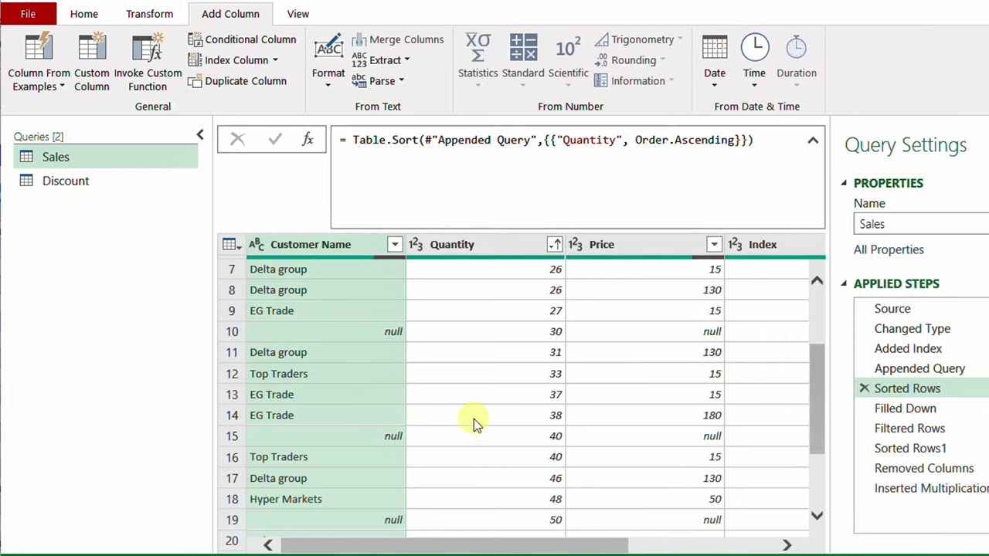
{"action": "left_click", "coordinate": [570, 544]}
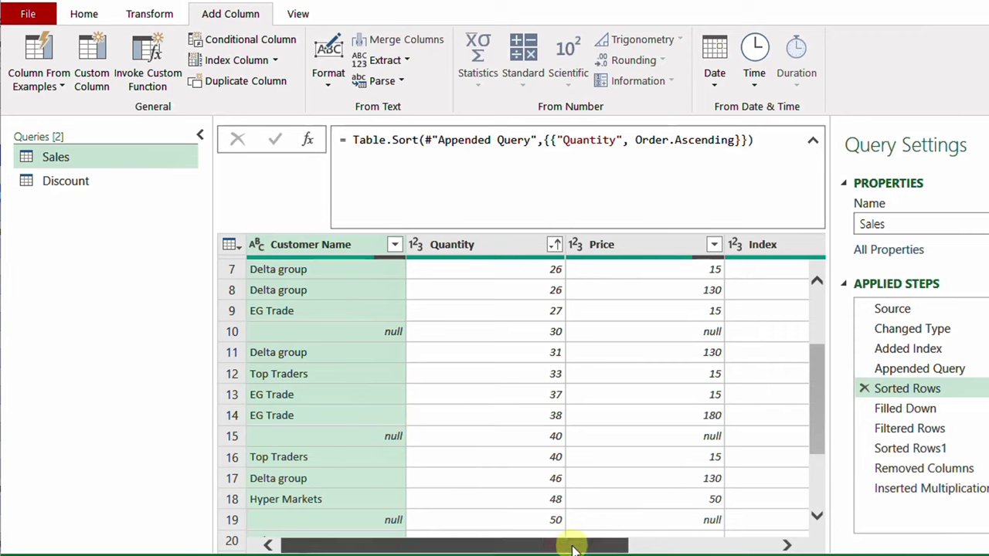
{"action": "left_click", "coordinate": [657, 545]}
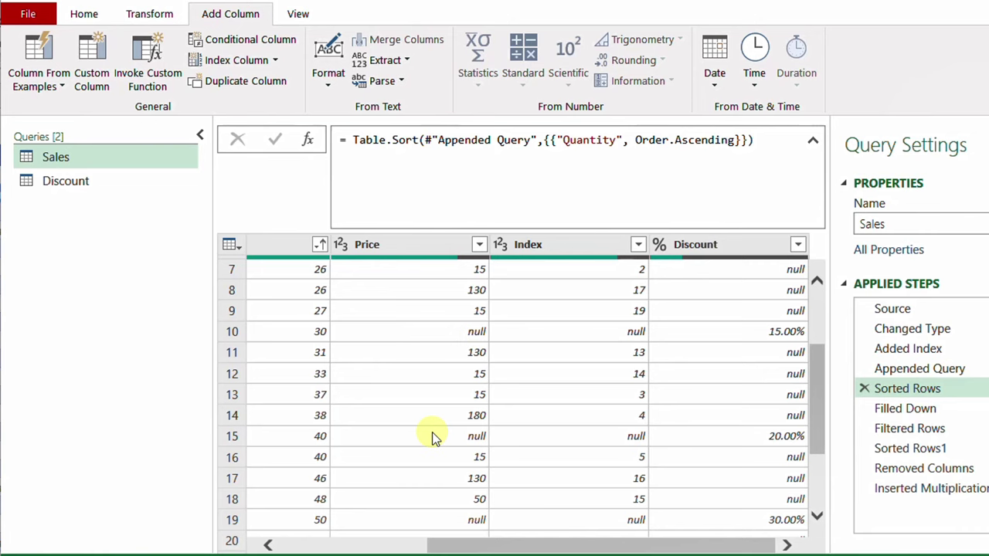
{"action": "left_click_drag", "start_coordinate": [570, 545], "coordinate": [541, 544]}
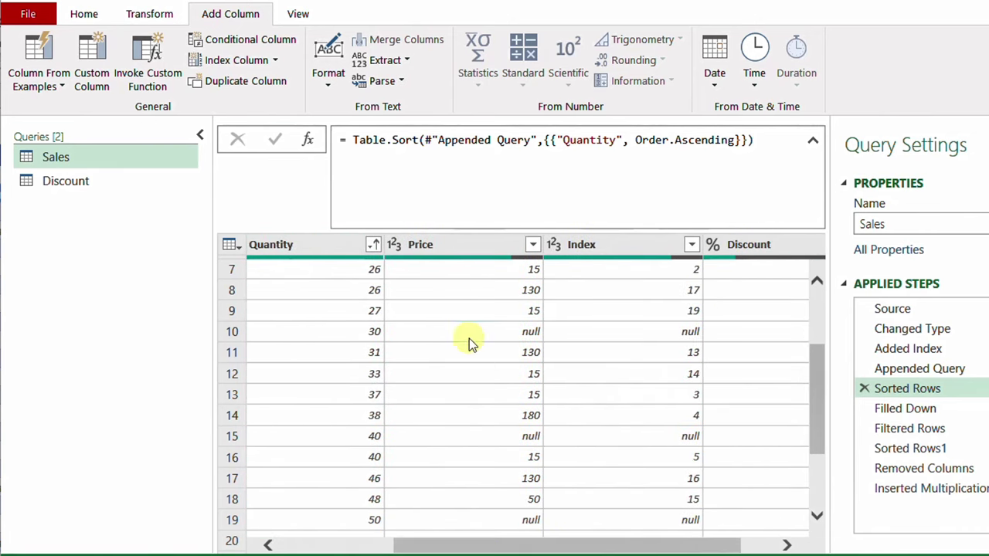
{"action": "left_click", "coordinate": [449, 244]}
{"action": "left_click", "coordinate": [532, 244]}
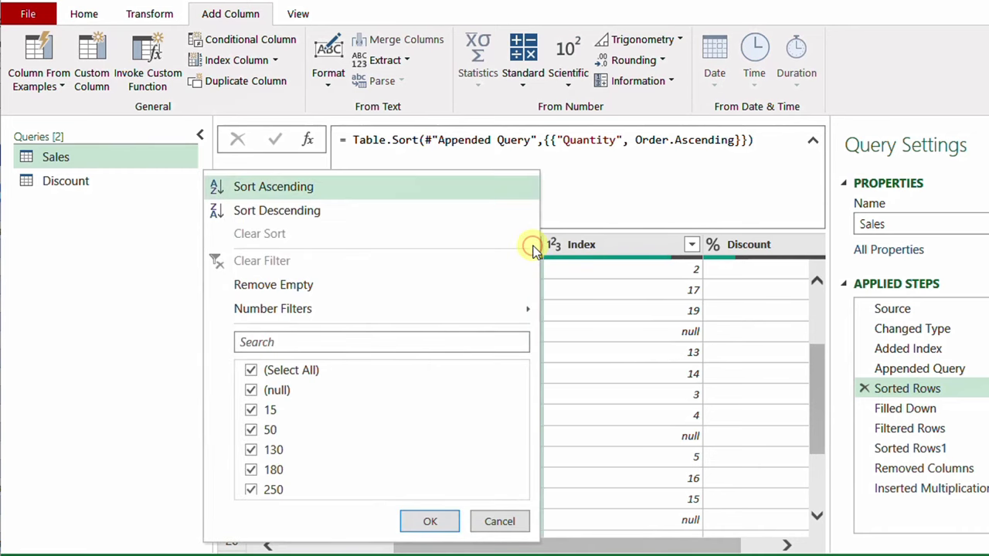
{"action": "left_click", "coordinate": [314, 214]}
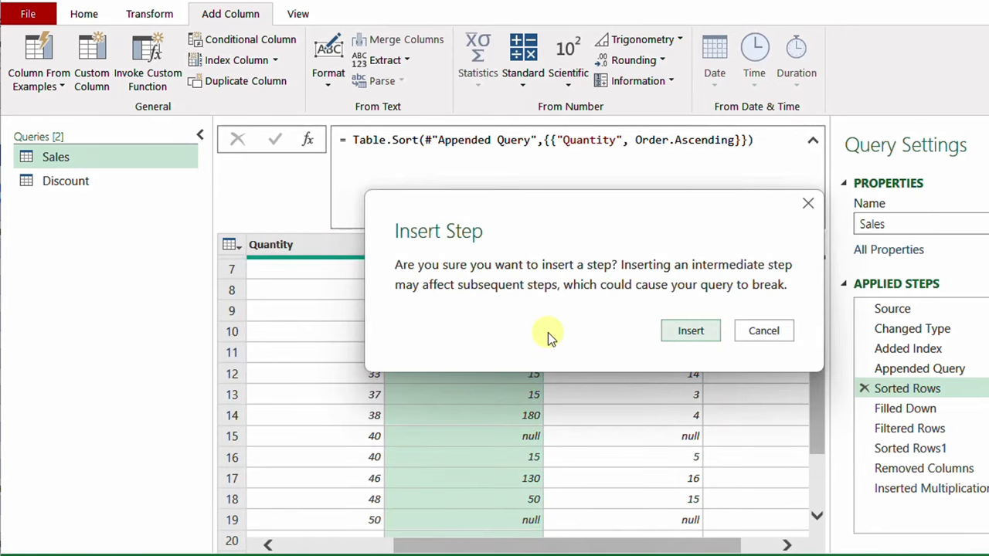
{"action": "left_click", "coordinate": [689, 335]}
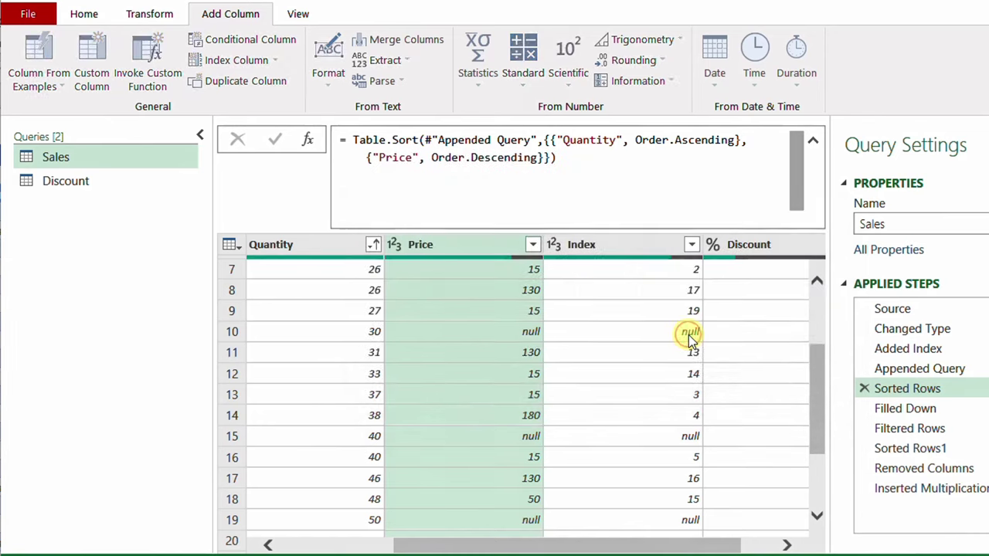
- Examine the order of the rows with quantity 40 in the Sorted Rows step and review the Price column's sort options
{"action": "scroll", "coordinate": [663, 332], "scroll_direction": "up", "scroll_amount": 2}
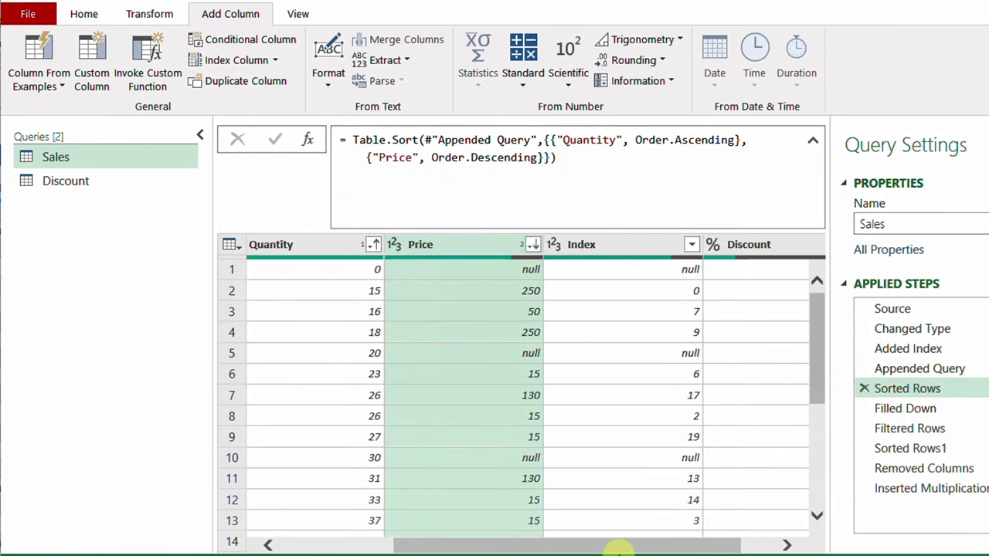
{"action": "left_click_drag", "start_coordinate": [618, 548], "coordinate": [441, 541]}
{"action": "scroll", "coordinate": [429, 474], "scroll_direction": "down", "scroll_amount": 1}
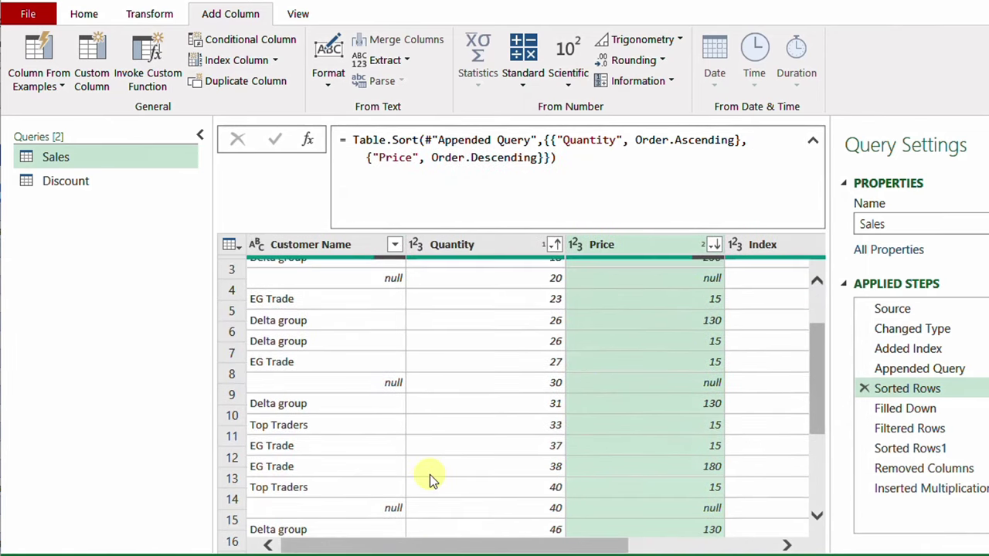
{"action": "scroll", "coordinate": [430, 474], "scroll_direction": "down", "scroll_amount": 1}
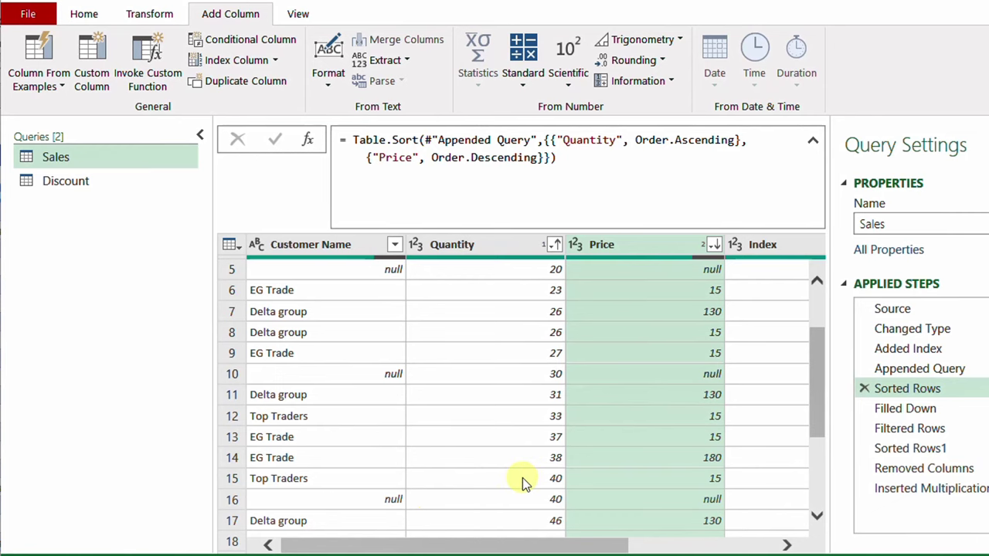
{"action": "left_click_drag", "start_coordinate": [546, 542], "coordinate": [711, 502]}
{"action": "left_click_drag", "start_coordinate": [734, 543], "coordinate": [511, 543]}
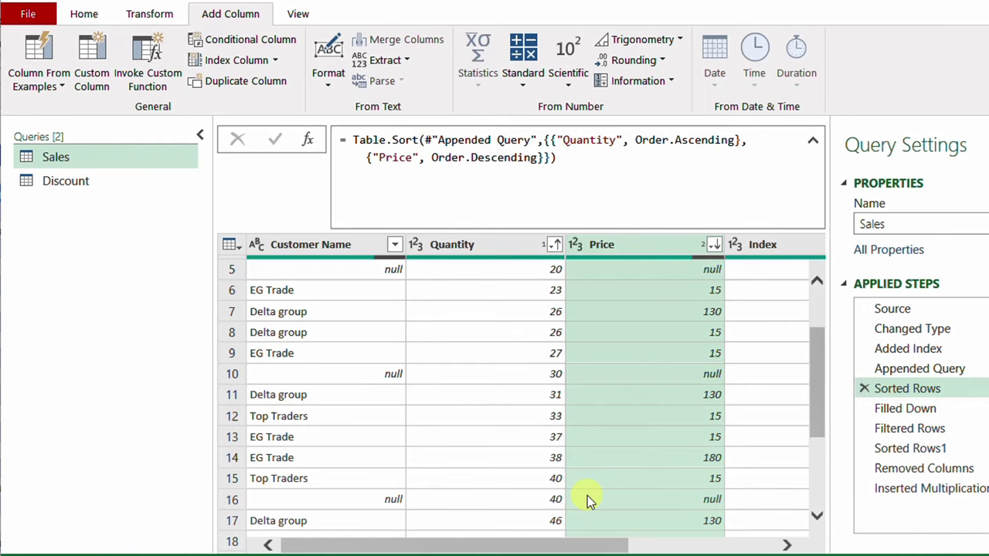
{"action": "left_click_drag", "start_coordinate": [558, 545], "coordinate": [663, 550]}
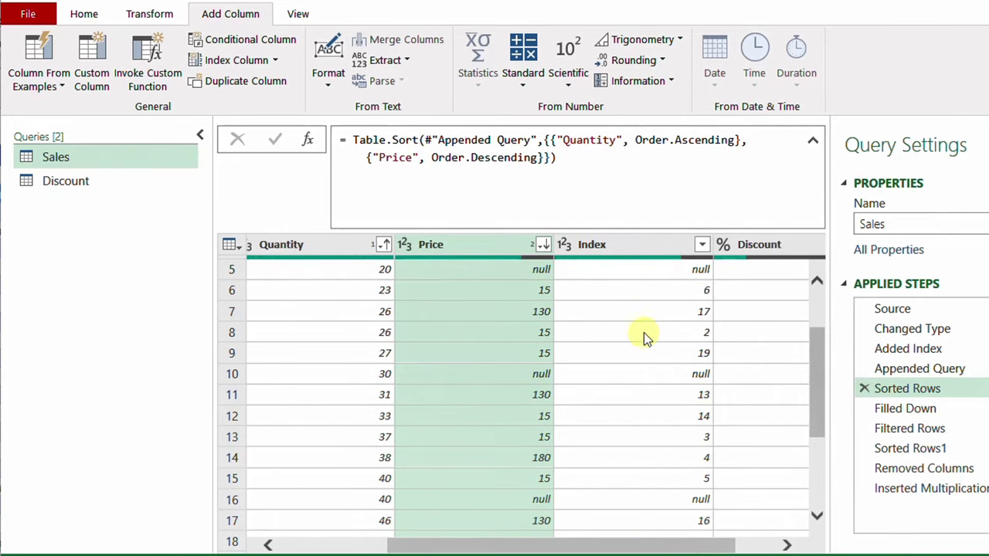
{"action": "left_click", "coordinate": [538, 246]}
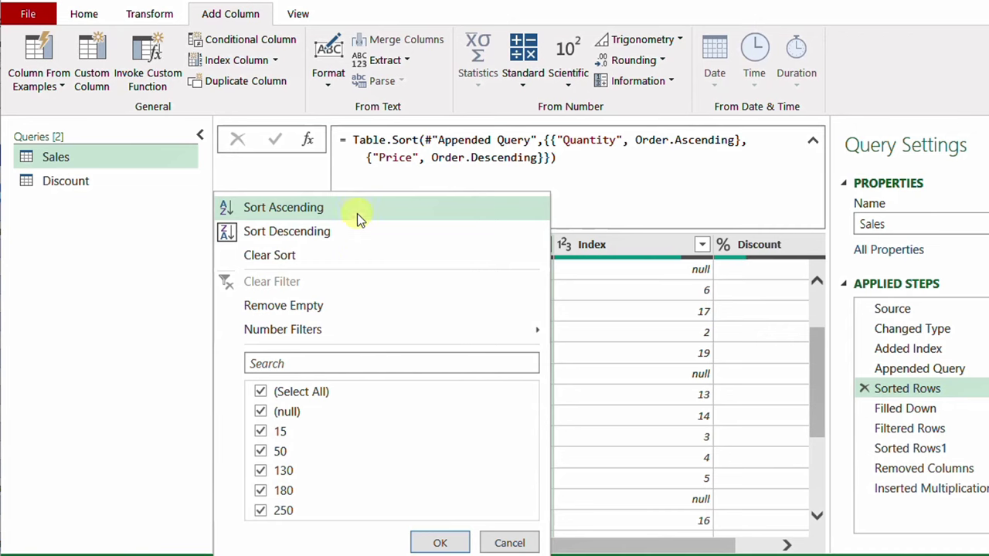
{"action": "left_click", "coordinate": [509, 543]}
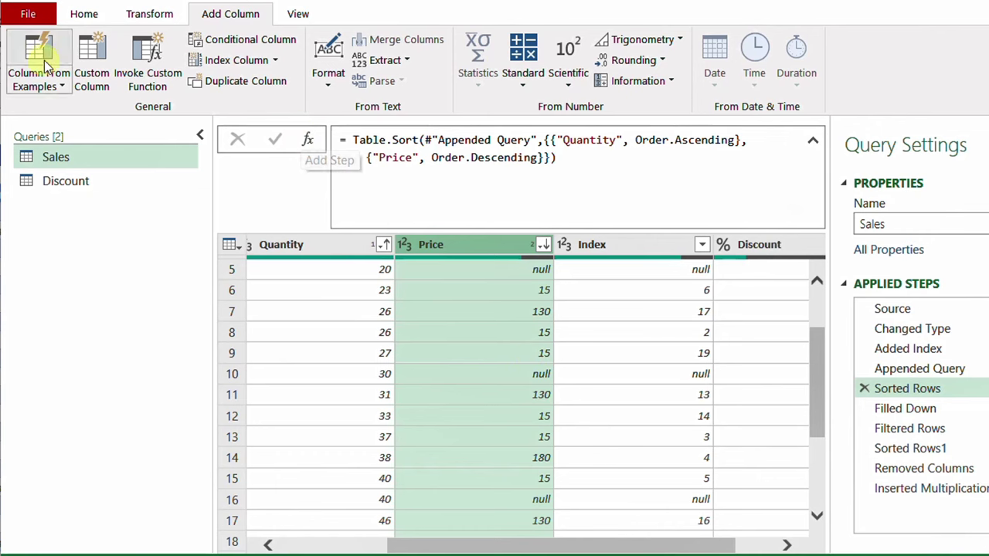
- Close and apply the query changes, and load the Sales query as a table in the existing worksheet at cell I5
{"action": "left_click", "coordinate": [83, 13]}
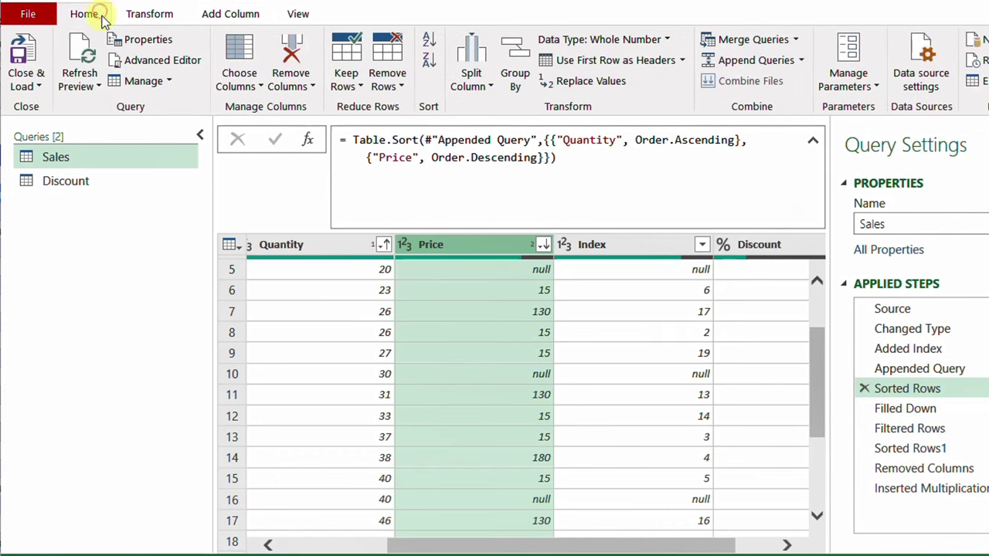
{"action": "left_click", "coordinate": [25, 59]}
{"action": "left_click", "coordinate": [492, 202]}
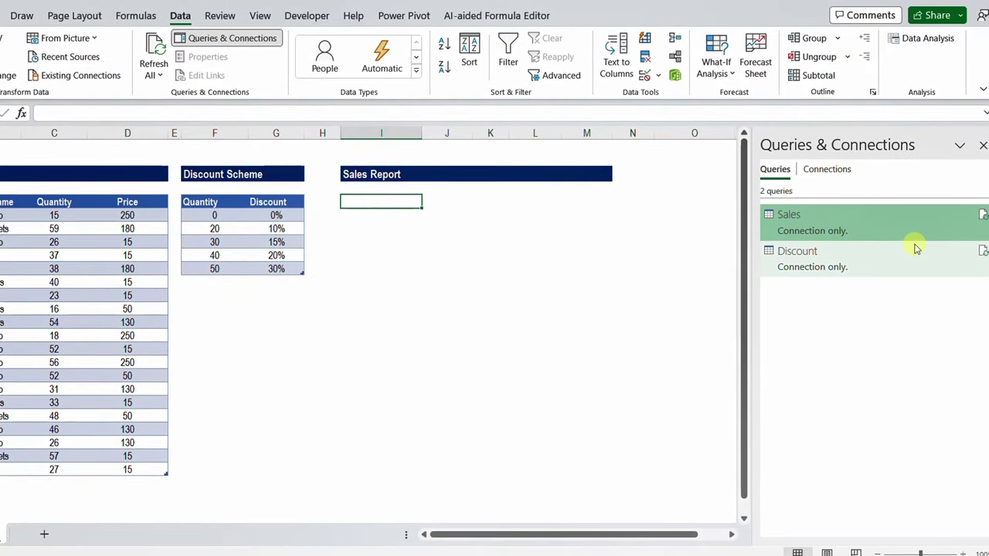
{"action": "right_click", "coordinate": [822, 218]}
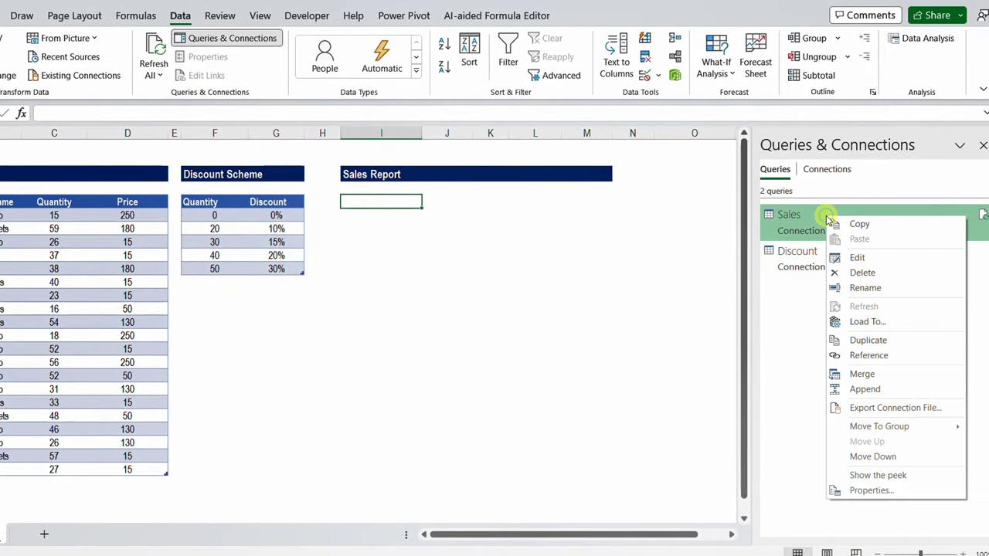
{"action": "left_click", "coordinate": [877, 323]}
{"action": "left_click", "coordinate": [362, 318]}
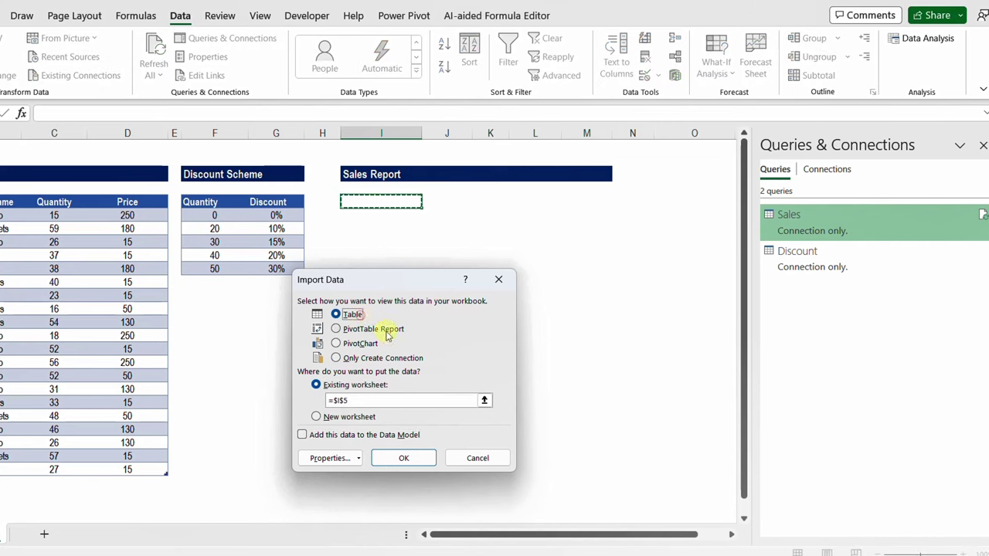
{"action": "left_click", "coordinate": [406, 459]}
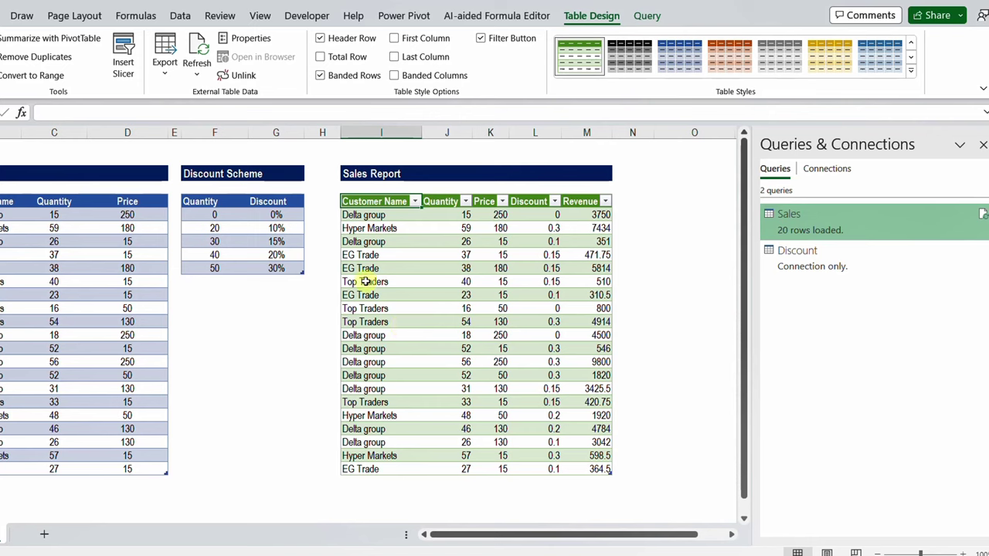
- Format the Sales Report's Discount values as percentages and its Revenue values as dollar amounts with two decimals
{"action": "left_click_drag", "start_coordinate": [370, 281], "coordinate": [584, 281]}
{"action": "left_click_drag", "start_coordinate": [549, 215], "coordinate": [552, 468]}
{"action": "left_click", "coordinate": [4, 15]}
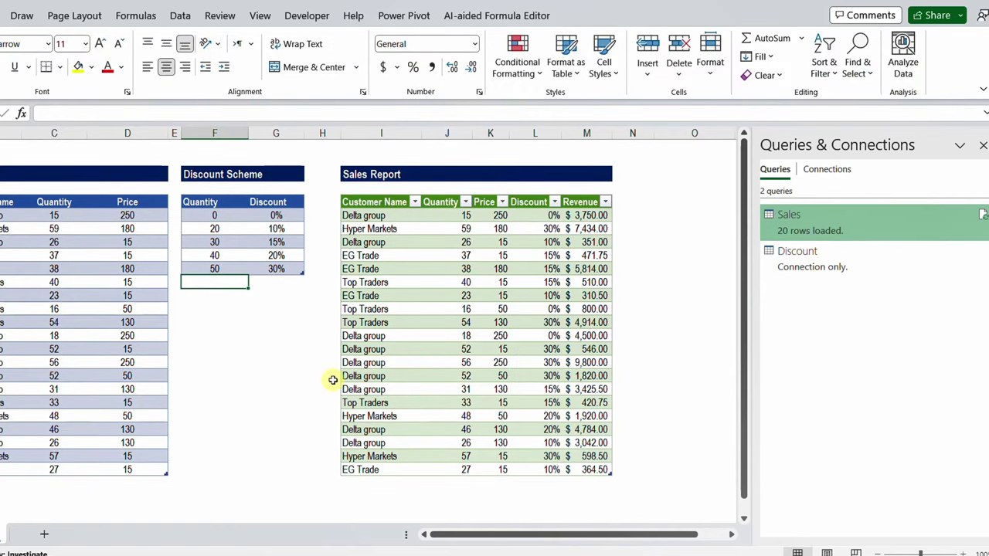
- Add a new tier to the Discount Scheme table with quantity 55 and discount 35%
{"action": "type", "text": "55"}
{"action": "key", "text": "Tab"}
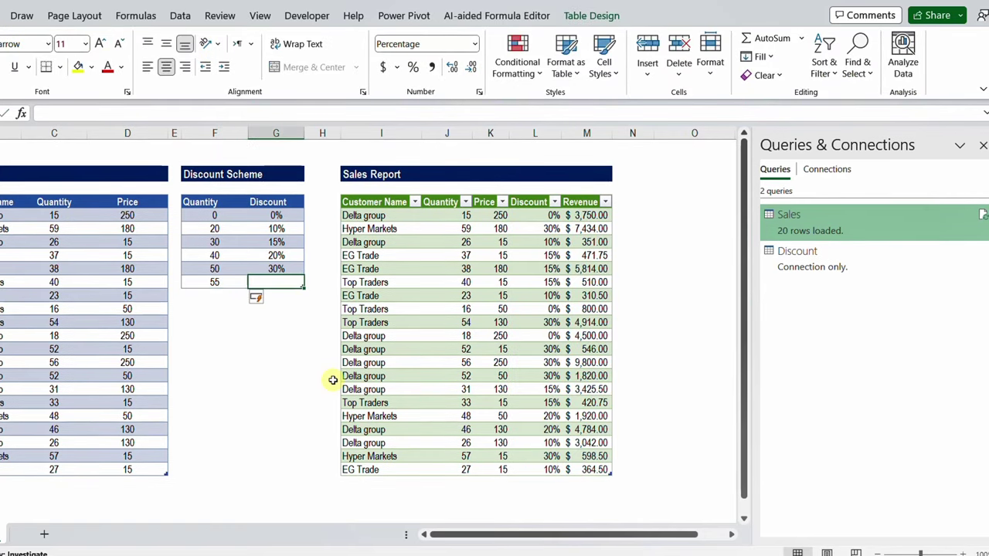
{"action": "type", "text": "35"}
{"action": "key", "text": "Return"}
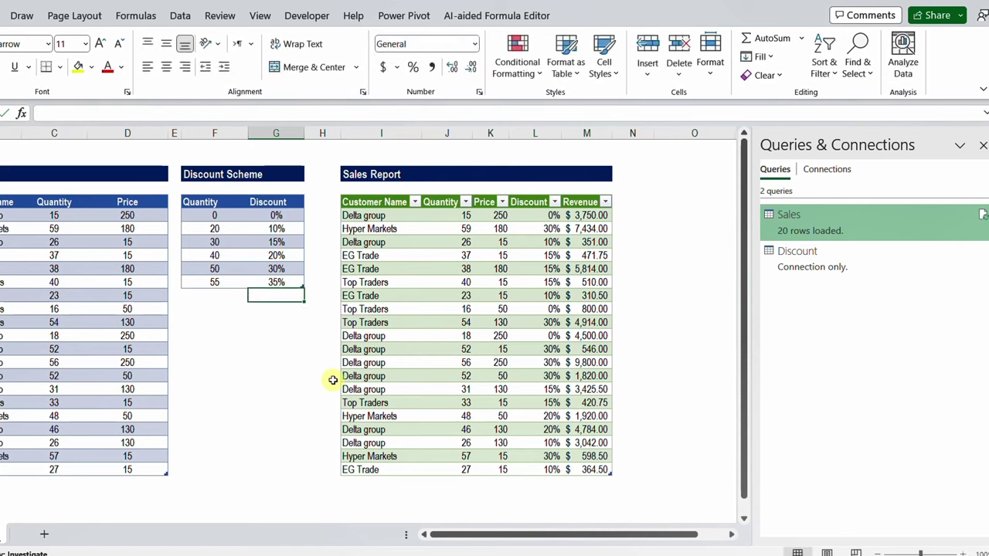
- Refresh the Sales Report table and check the discount of the Hyper Markets sale with quantity 57
{"action": "right_click", "coordinate": [491, 363]}
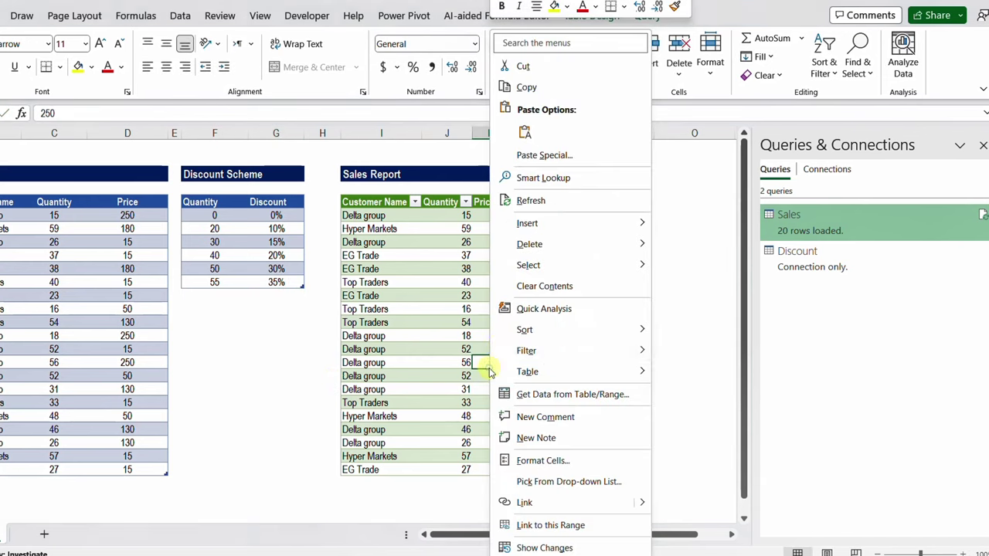
{"action": "left_click", "coordinate": [522, 201]}
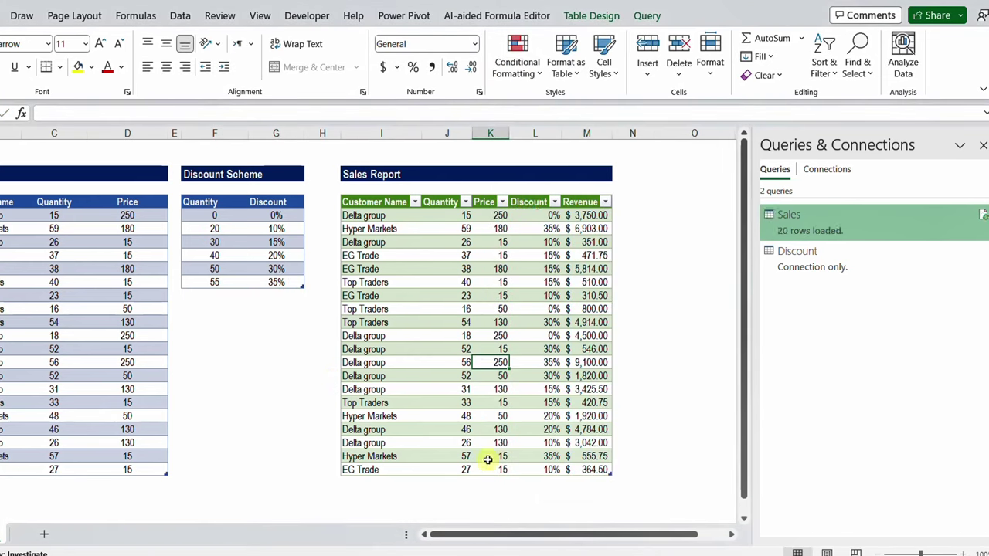
{"action": "left_click", "coordinate": [459, 456]}
{"action": "left_click", "coordinate": [543, 456]}
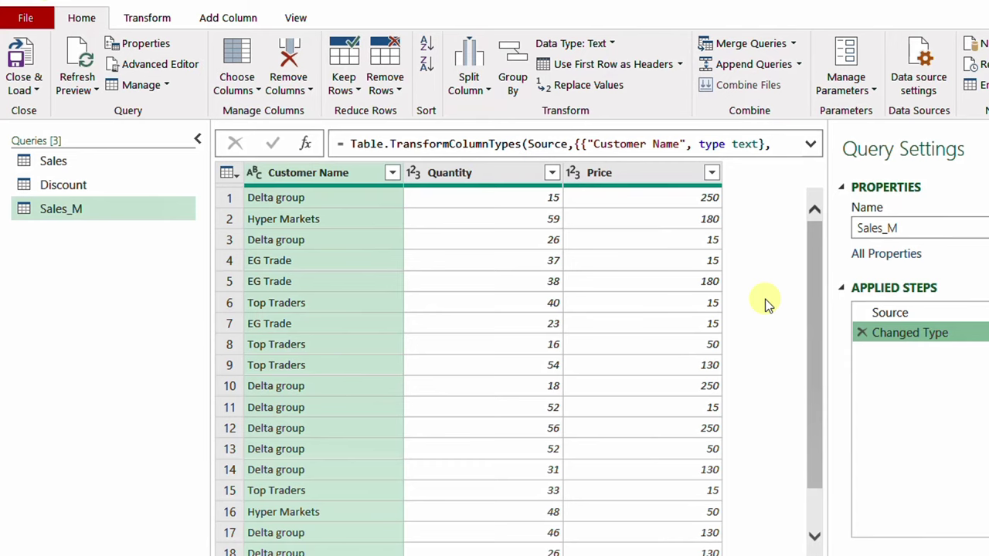
- Start a custom column named Revenue in the Sales_M query
{"action": "left_click", "coordinate": [230, 17]}
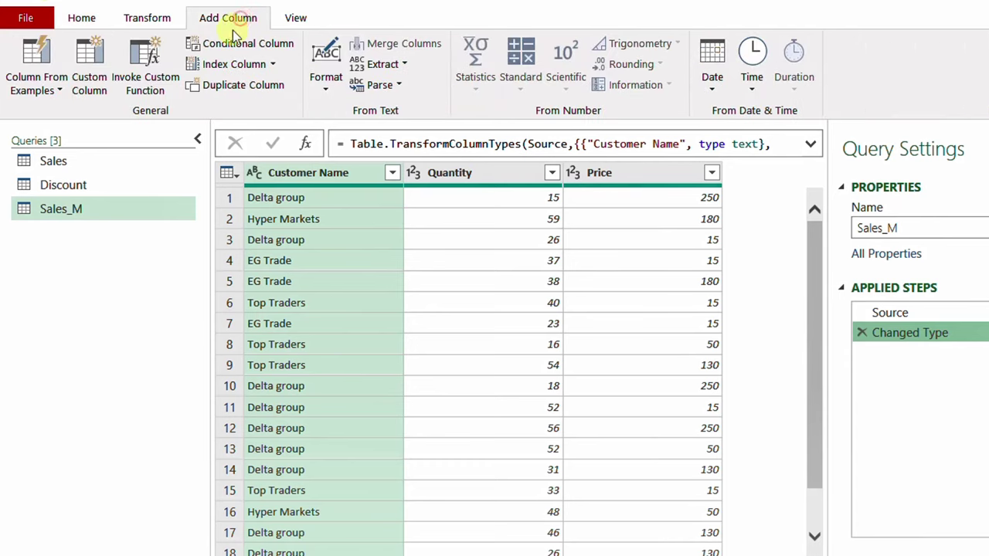
{"action": "left_click", "coordinate": [76, 76]}
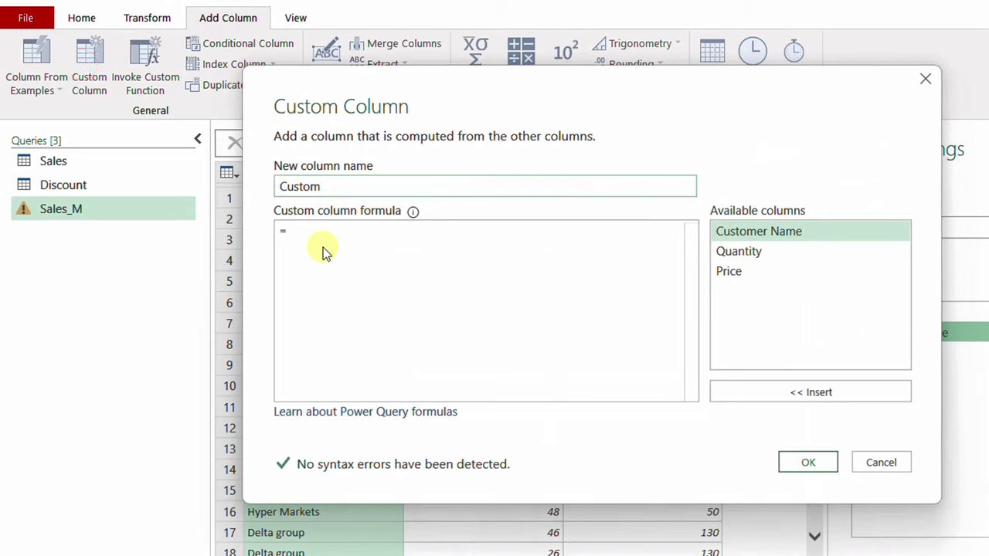
{"action": "double_click", "coordinate": [301, 185]}
{"action": "type", "text": "Revenue"}
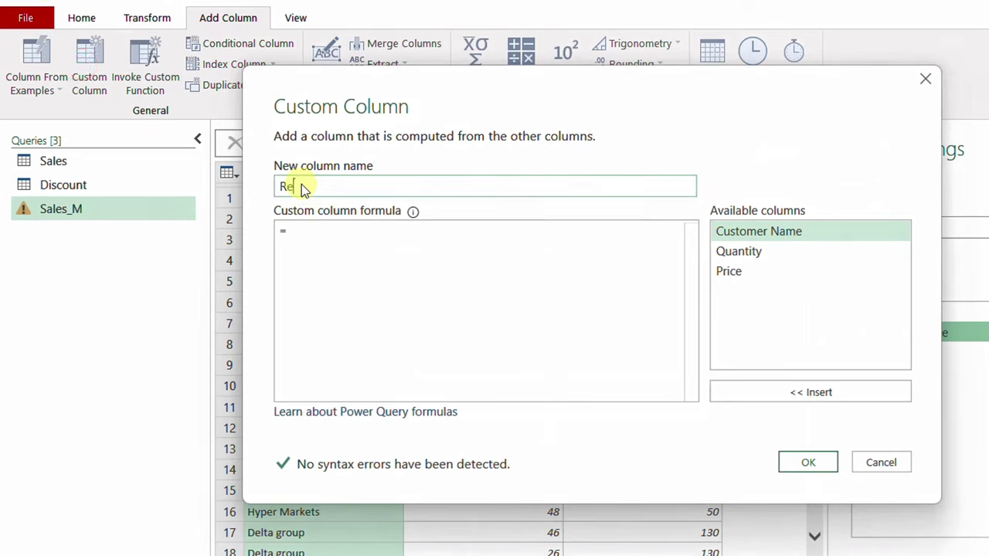
{"action": "left_click", "coordinate": [326, 238]}
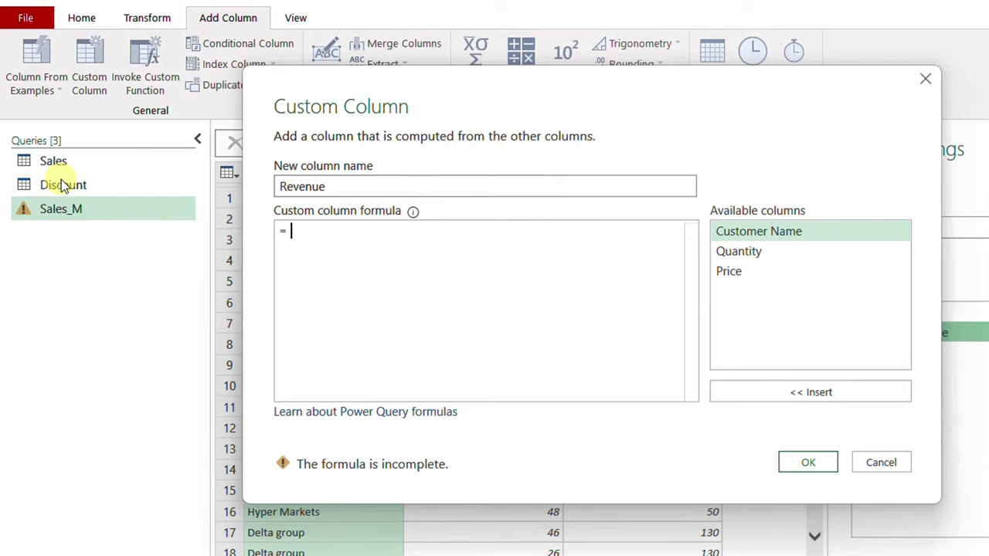
- Begin the custom column formula with Table.SelectRows, using the Discount query as the table argument
{"action": "type", "text": "Table.SelectRows"}
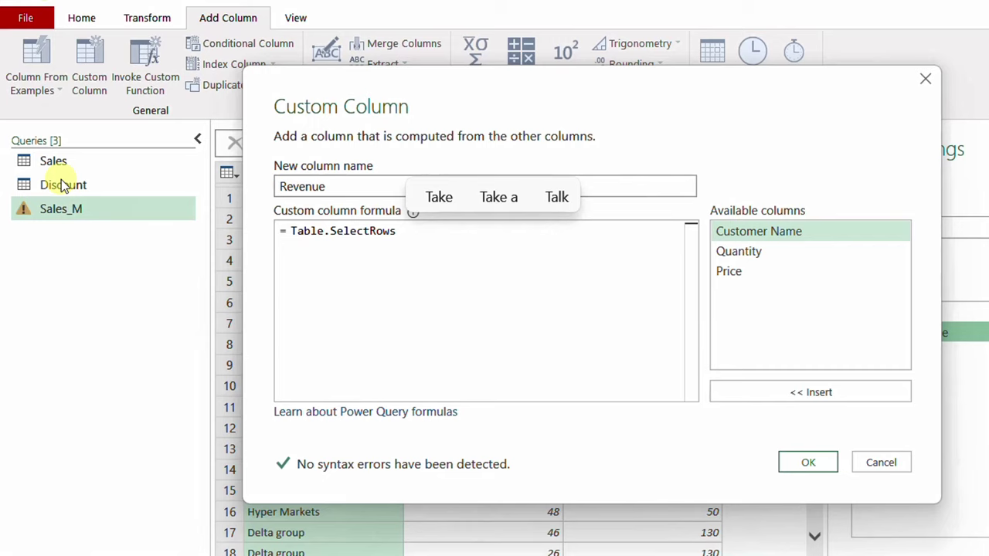
{"action": "type", "text": "("}
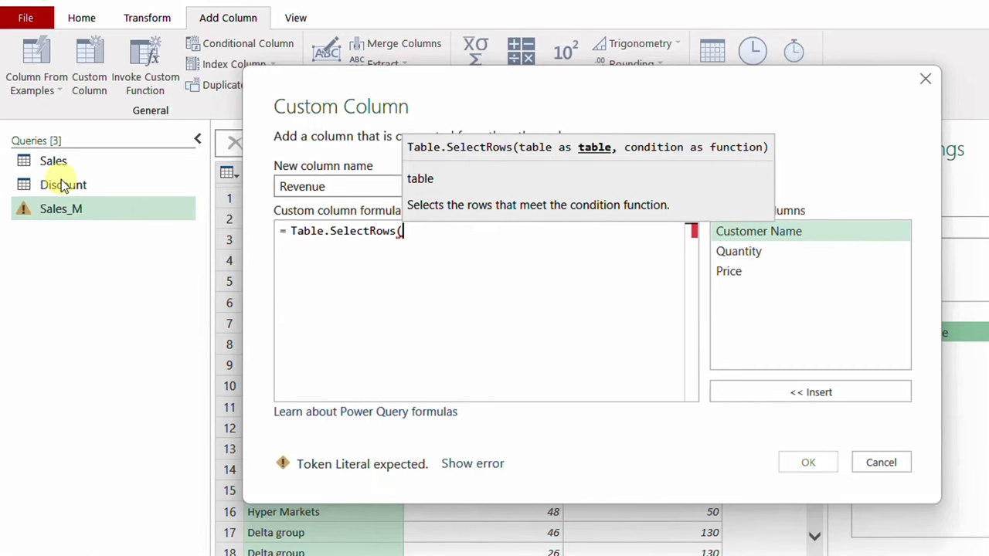
{"action": "type", "text": "Dis"}
{"action": "key", "text": "Tab"}
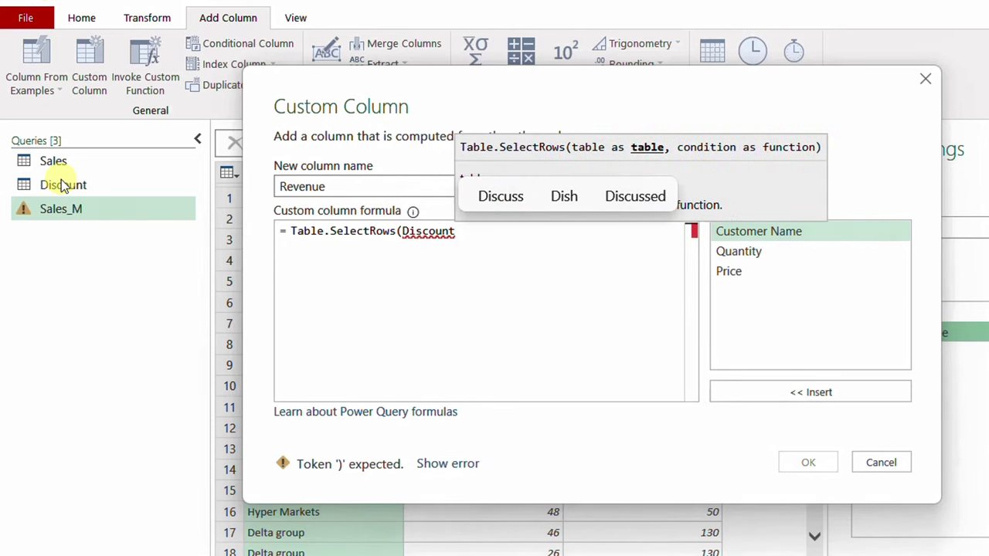
{"action": "type", "text": ","}
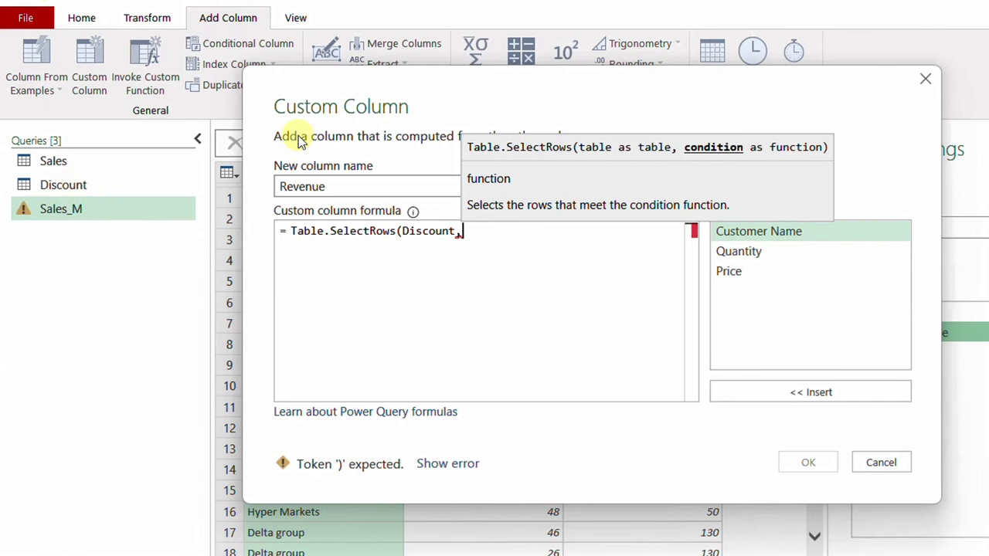
{"action": "left_click_drag", "start_coordinate": [397, 84], "coordinate": [426, 257]}
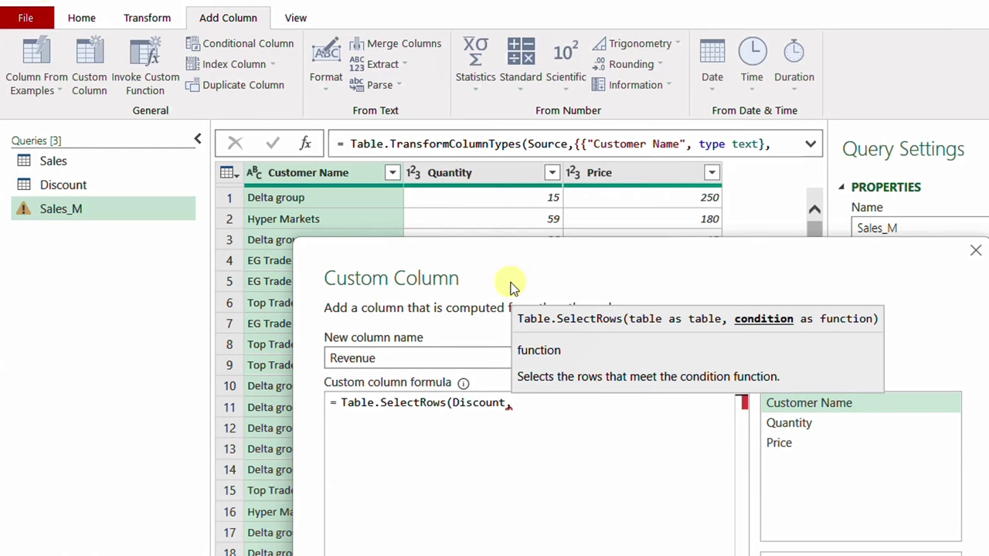
{"action": "left_click_drag", "start_coordinate": [520, 252], "coordinate": [461, 117]}
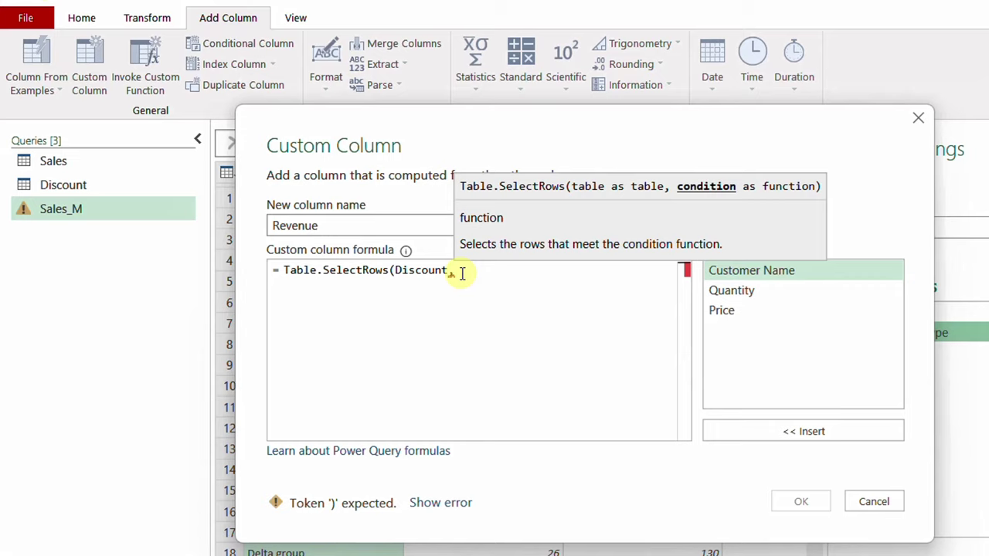
- Begin the condition argument of Table.SelectRows with the function (DT)=> DT[Quatity]
{"action": "type", "text": "("}
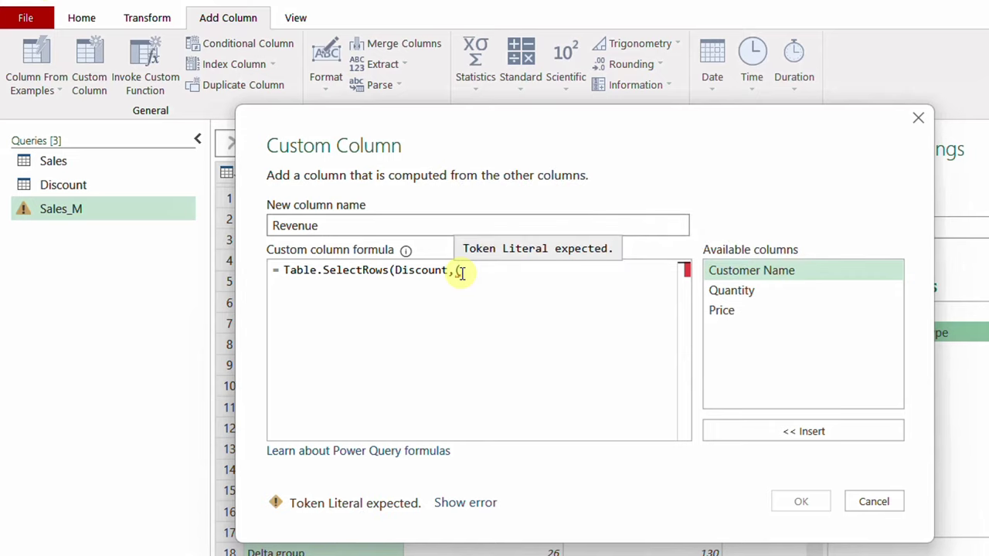
{"action": "type", "text": "DT"}
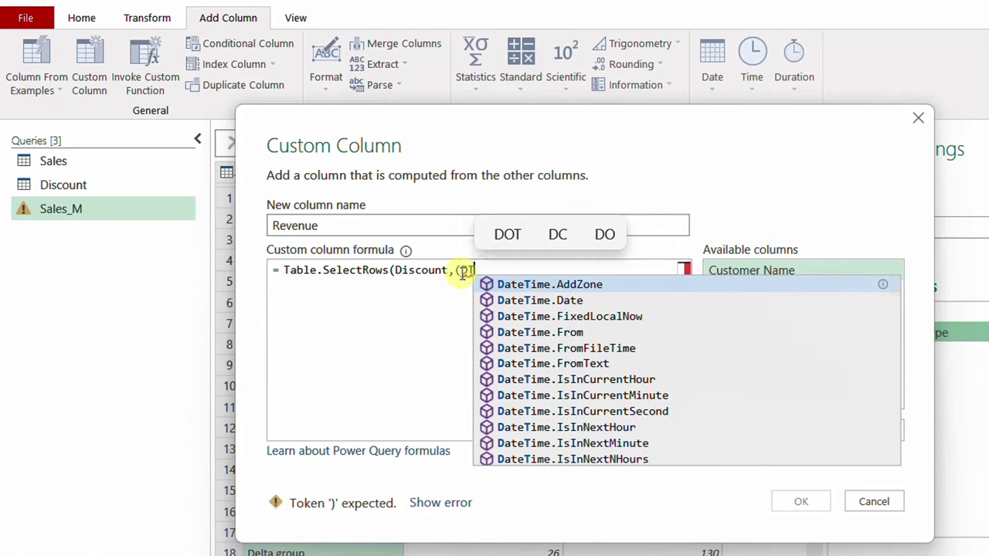
{"action": "type", "text": ")"}
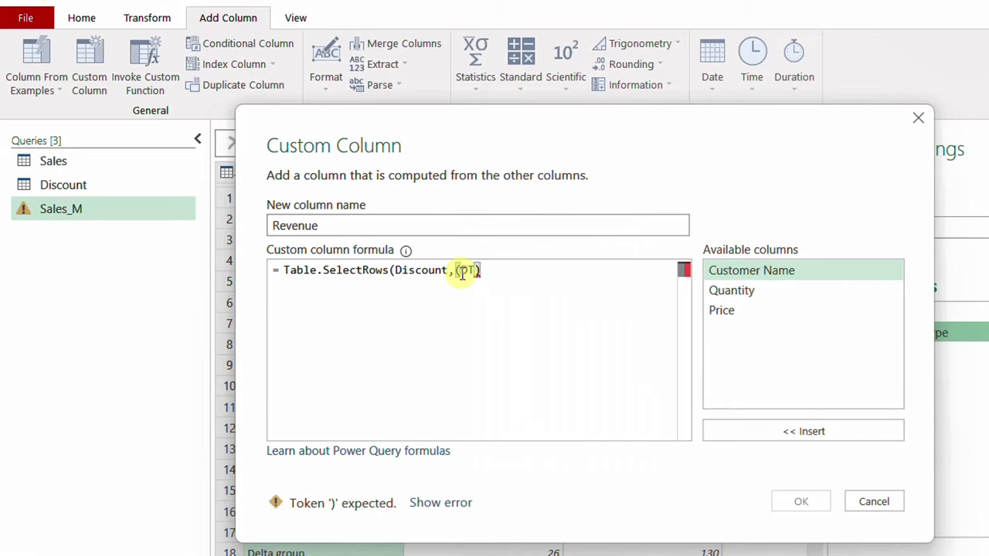
{"action": "type", "text": "=>"}
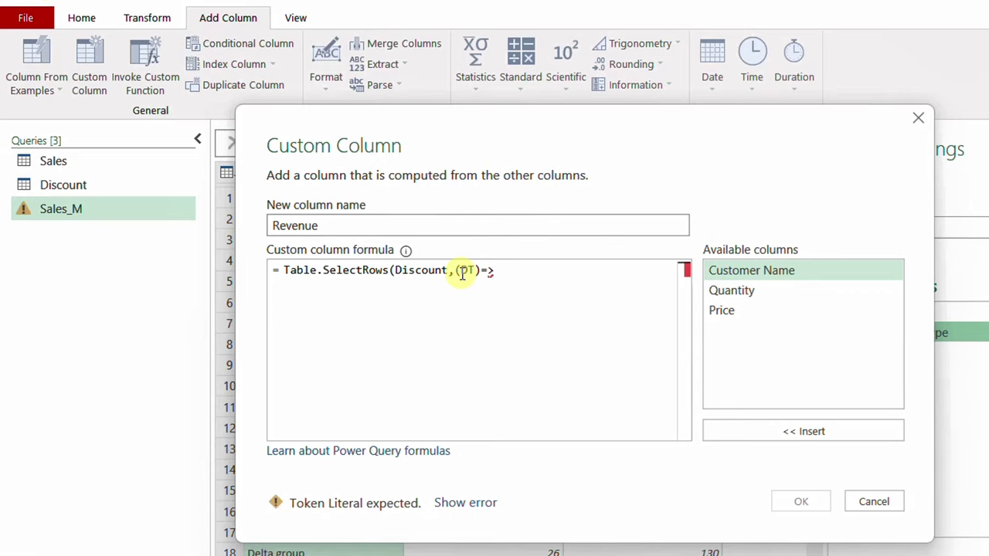
{"action": "type", "text": " DT"}
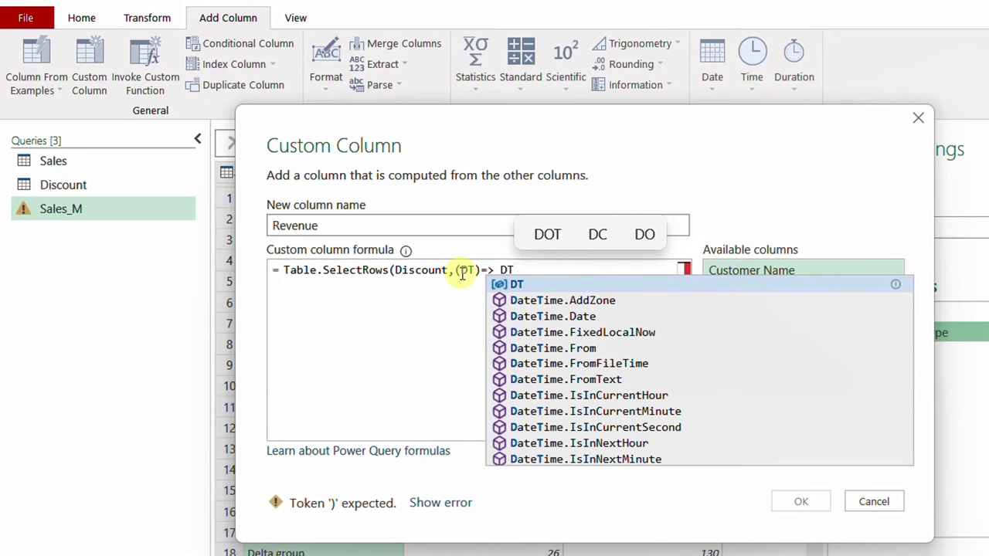
{"action": "type", "text": "["}
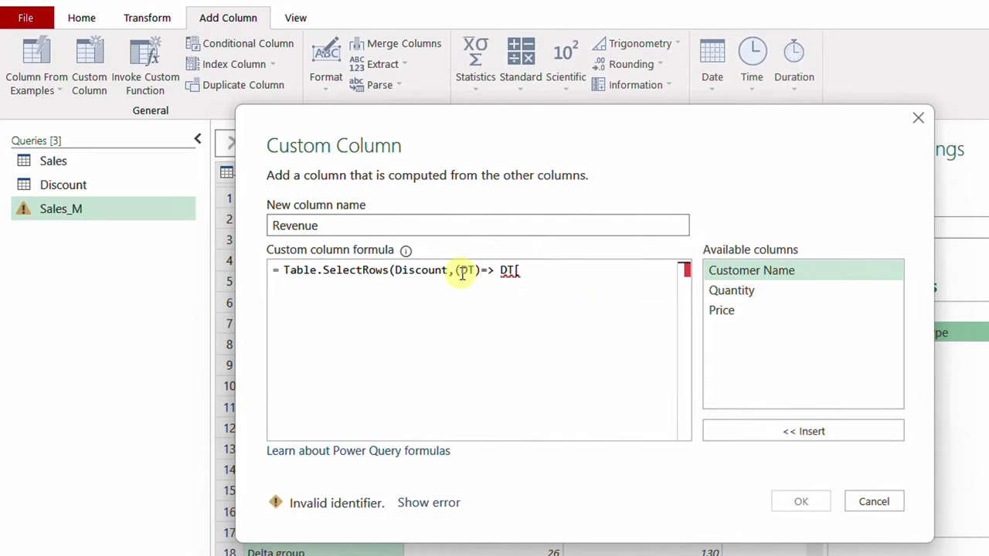
{"action": "type", "text": "Quatity]"}
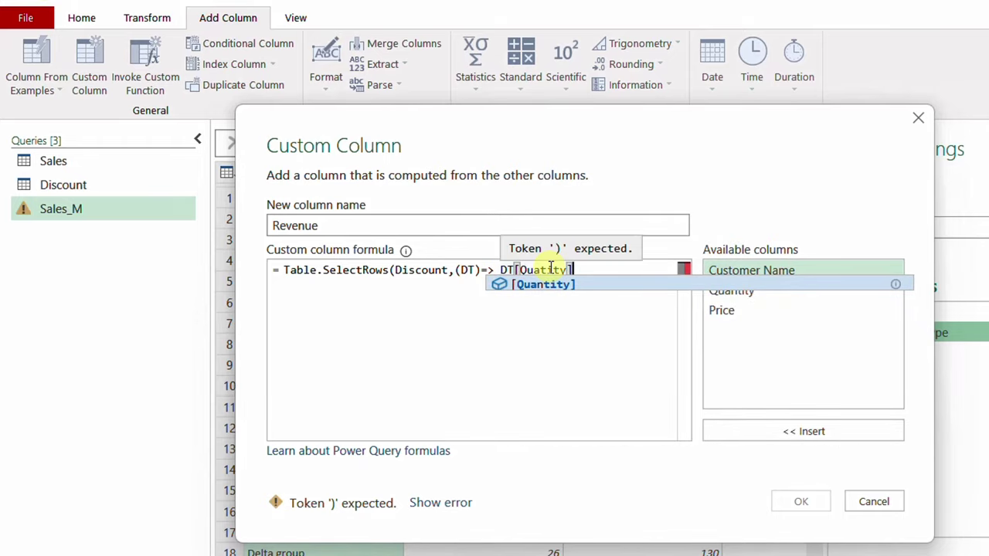
- Complete the condition with <[Quantity] from the Sales_M columns, close the formula and create the Revenue column
{"action": "type", "text": "<"}
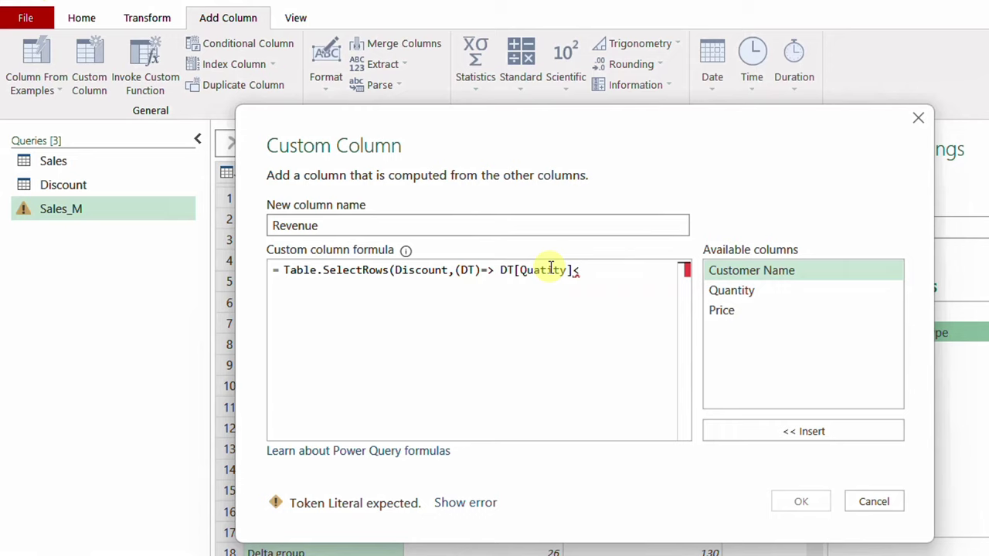
{"action": "double_click", "coordinate": [765, 292]}
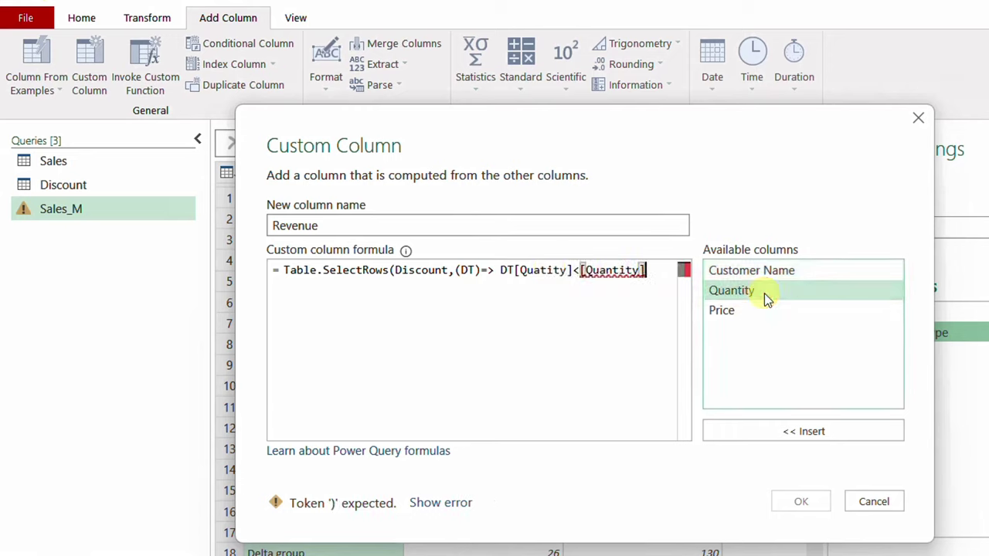
{"action": "left_click_drag", "start_coordinate": [575, 148], "coordinate": [536, 222]}
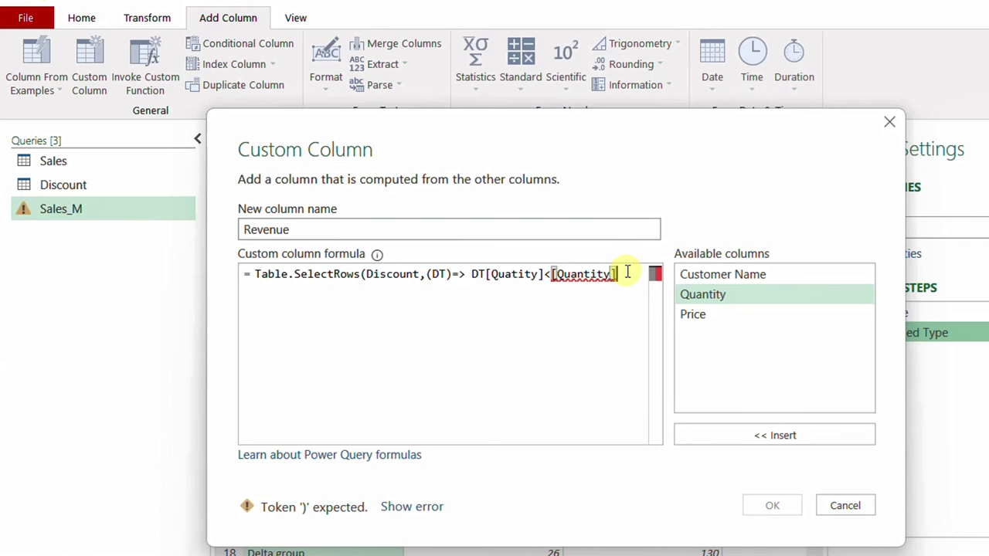
{"action": "type", "text": ")"}
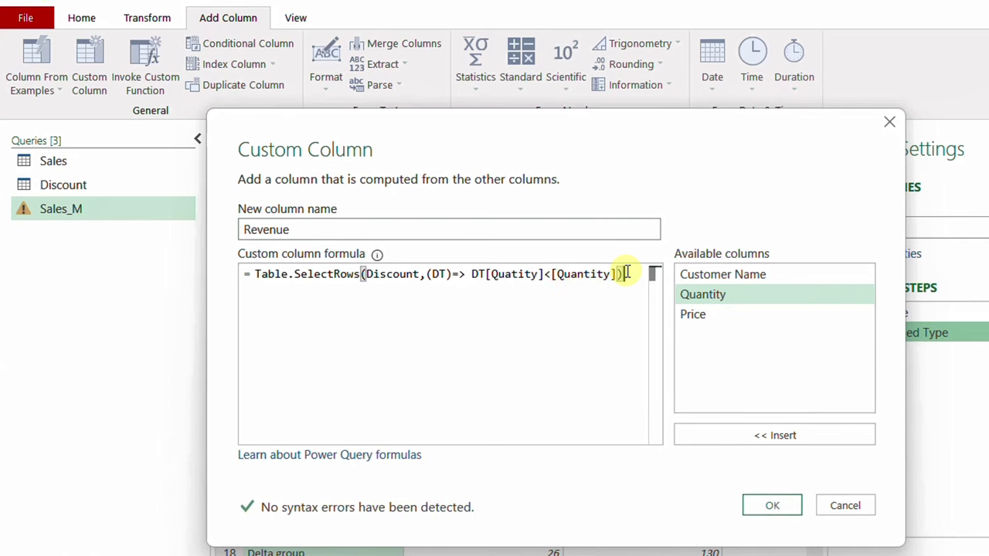
{"action": "left_click", "coordinate": [786, 511]}
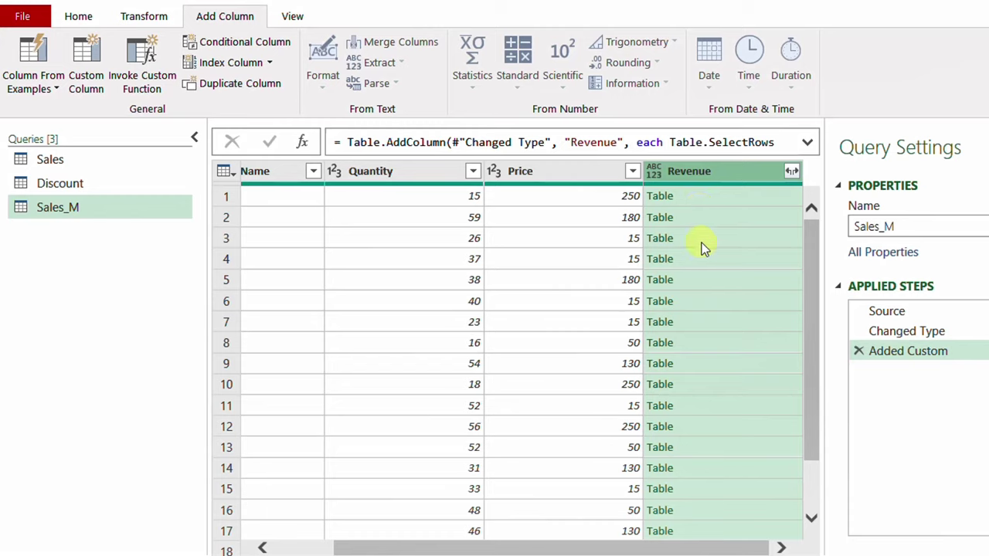
- Preview the first row's nested Revenue table and compare it with the Discount Scheme table in the worksheet
{"action": "left_click", "coordinate": [759, 195]}
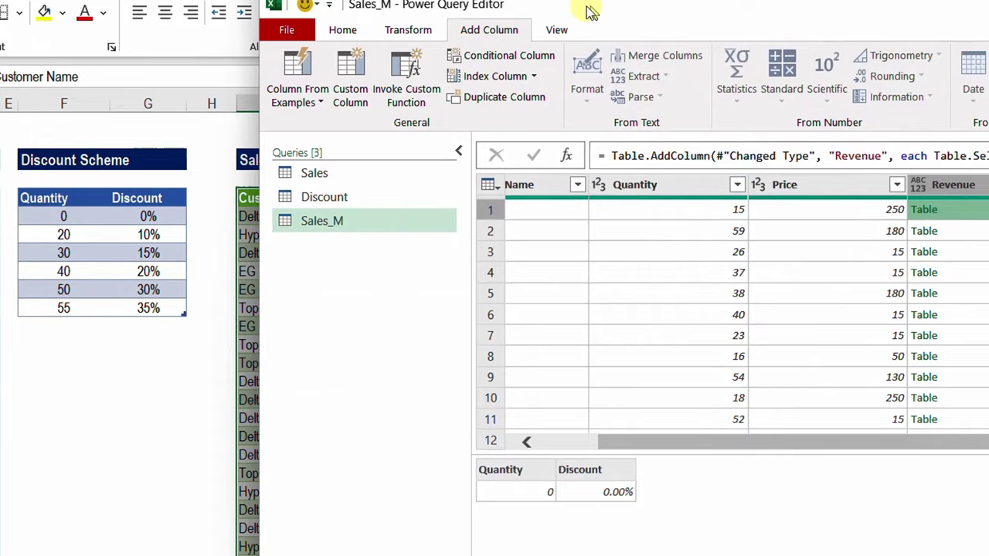
{"action": "left_click_drag", "start_coordinate": [591, 11], "coordinate": [534, 5]}
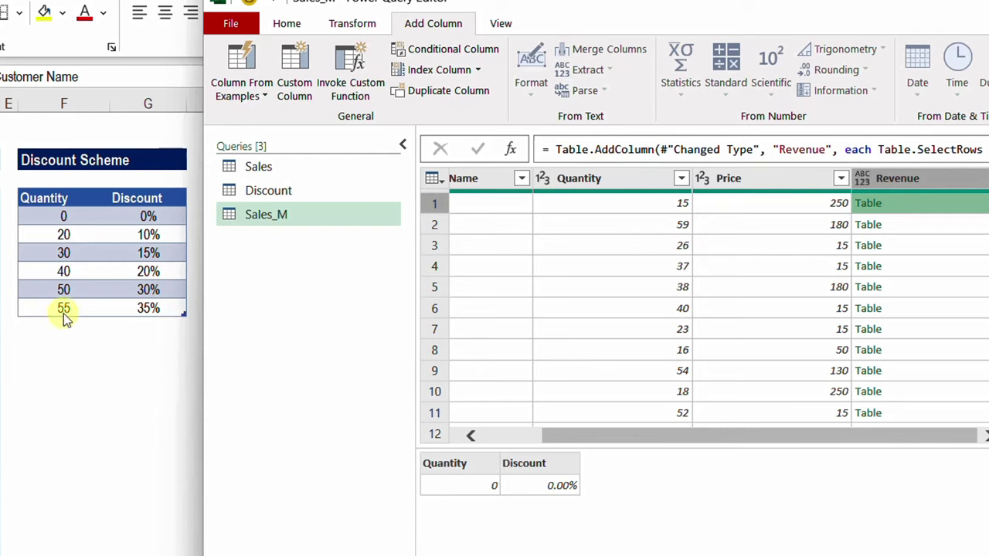
- Preview the nested Revenue tables in the second and third rows, examining which discount tiers each one contains
{"action": "left_click", "coordinate": [928, 226]}
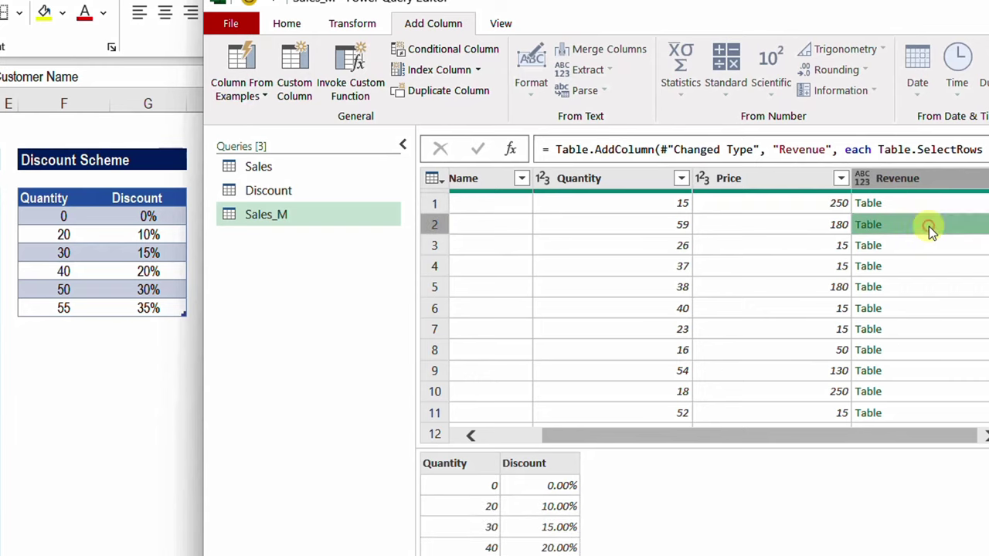
{"action": "scroll", "coordinate": [479, 525], "scroll_direction": "down", "scroll_amount": 2}
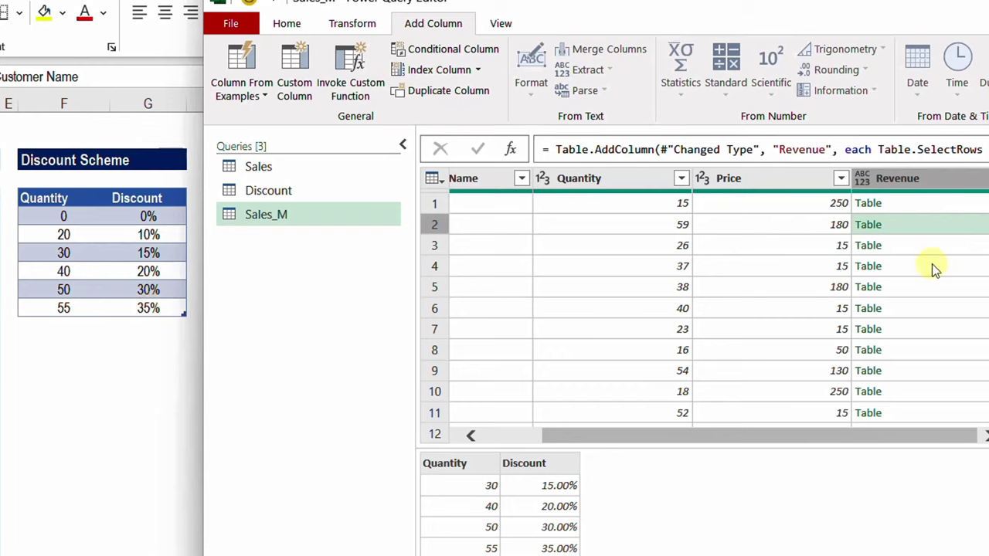
{"action": "left_click", "coordinate": [960, 246]}
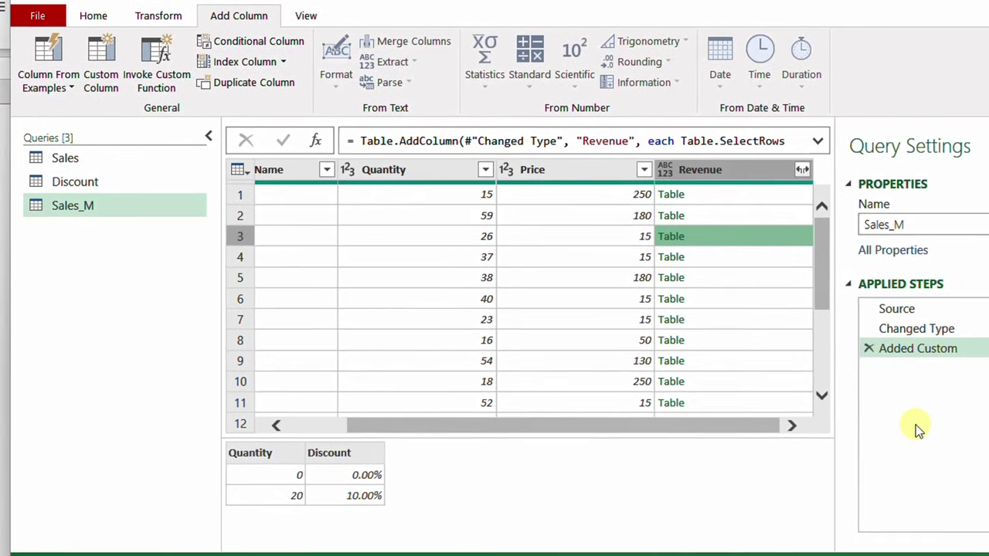
- Reopen the Revenue custom column formula and break it into lines after the opening parenthesis and before the closing one
{"action": "double_click", "coordinate": [935, 347]}
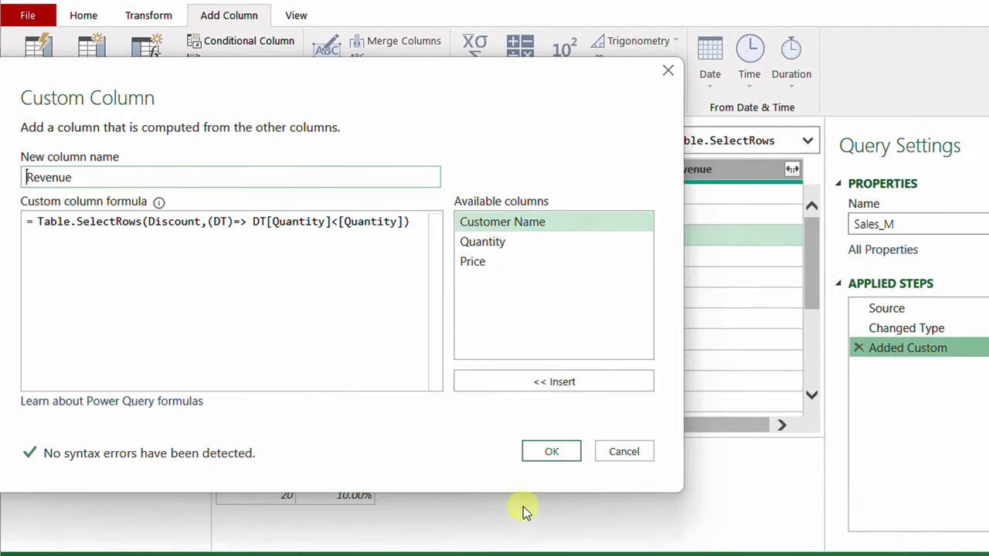
{"action": "left_click", "coordinate": [146, 222]}
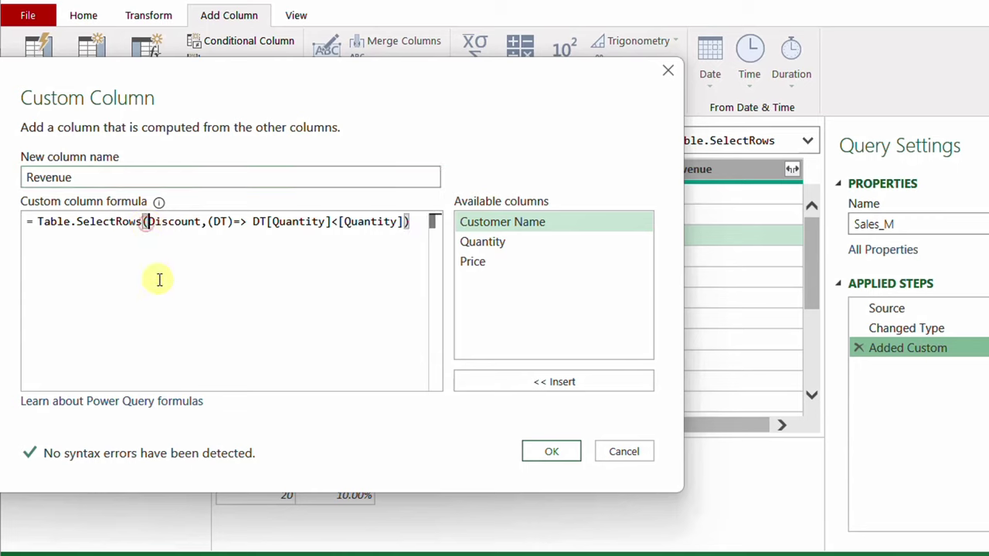
{"action": "key", "text": "Return"}
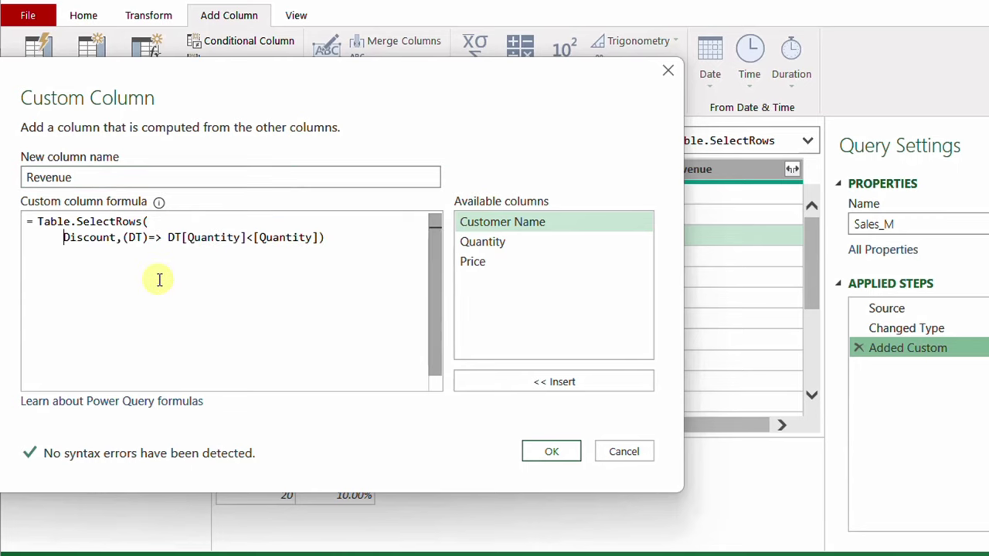
{"action": "left_click", "coordinate": [316, 238]}
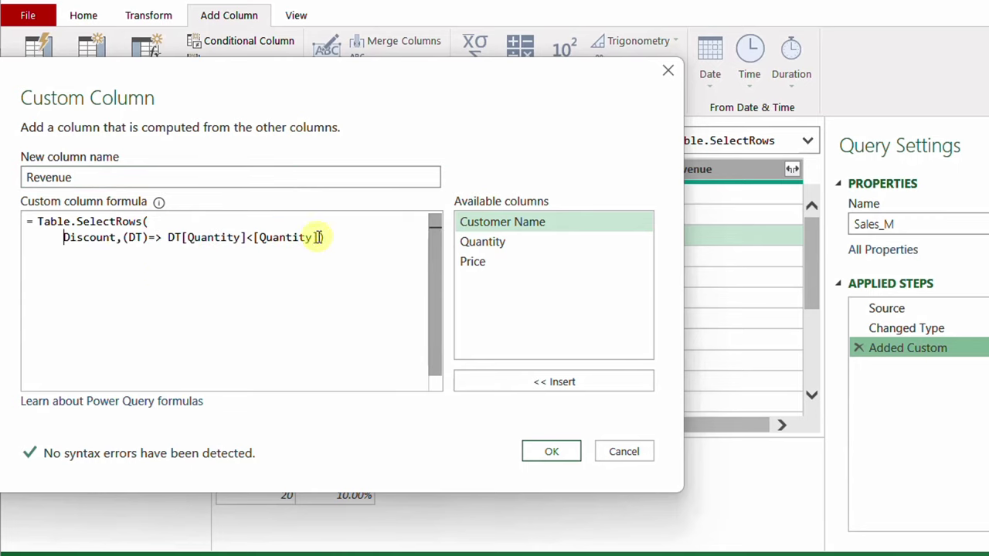
{"action": "key", "text": "Return"}
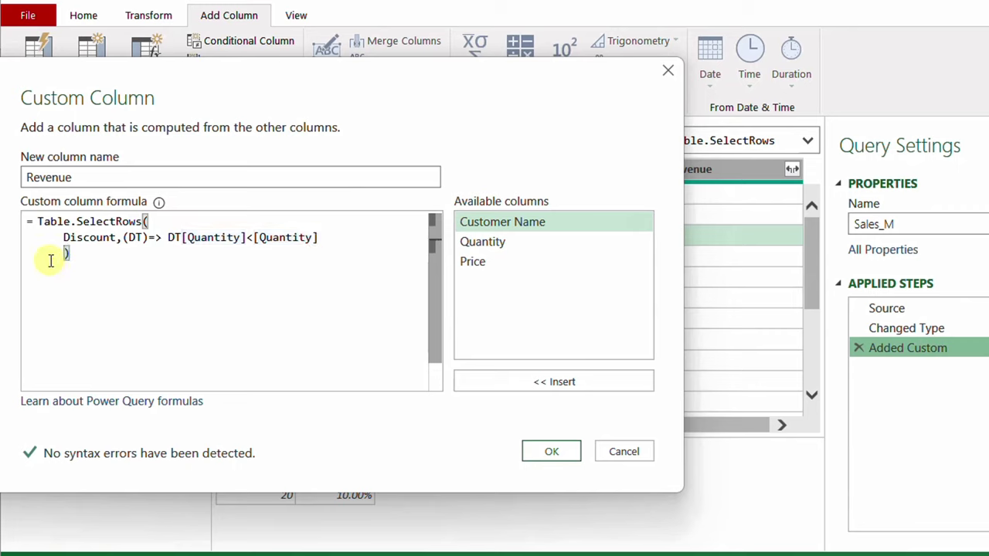
- Append [Discount] after the Table.SelectRows expression and apply the formula so each row returns only that column
{"action": "left_click", "coordinate": [98, 263]}
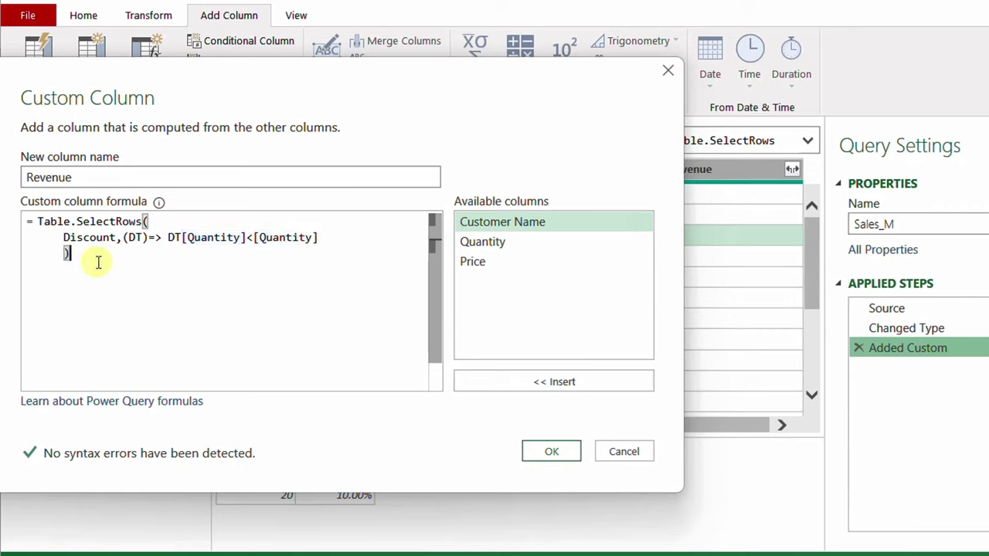
{"action": "type", "text": "[Disco"}
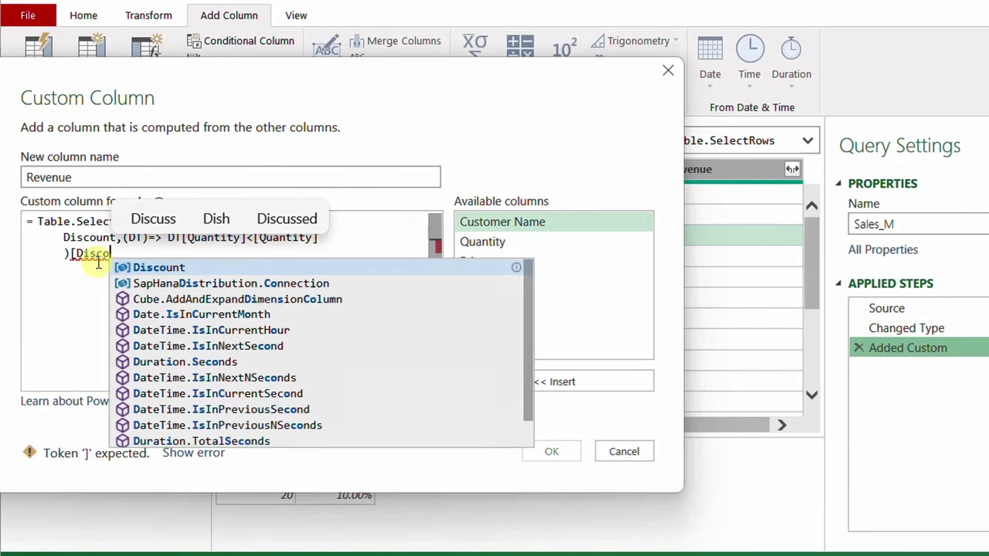
{"action": "type", "text": "unt]"}
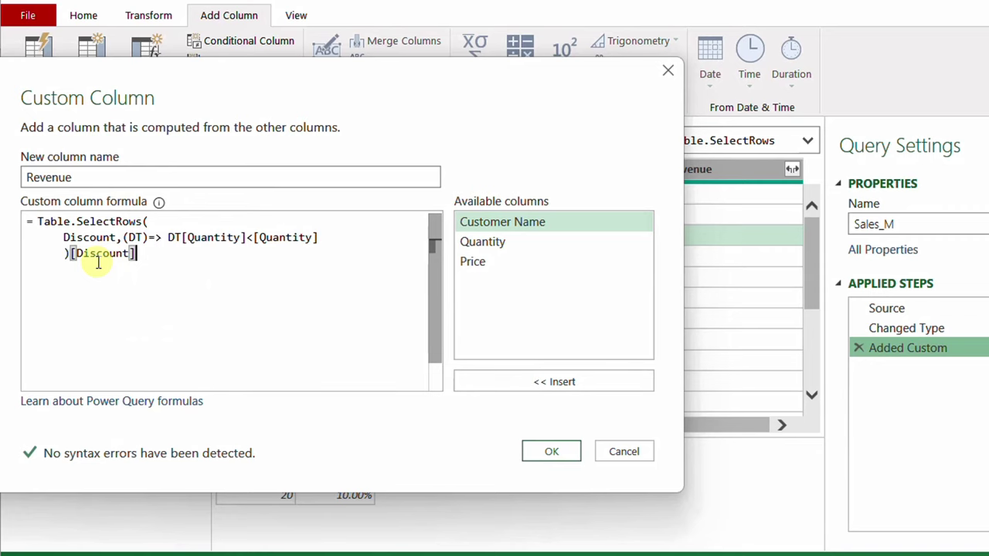
{"action": "left_click", "coordinate": [557, 450]}
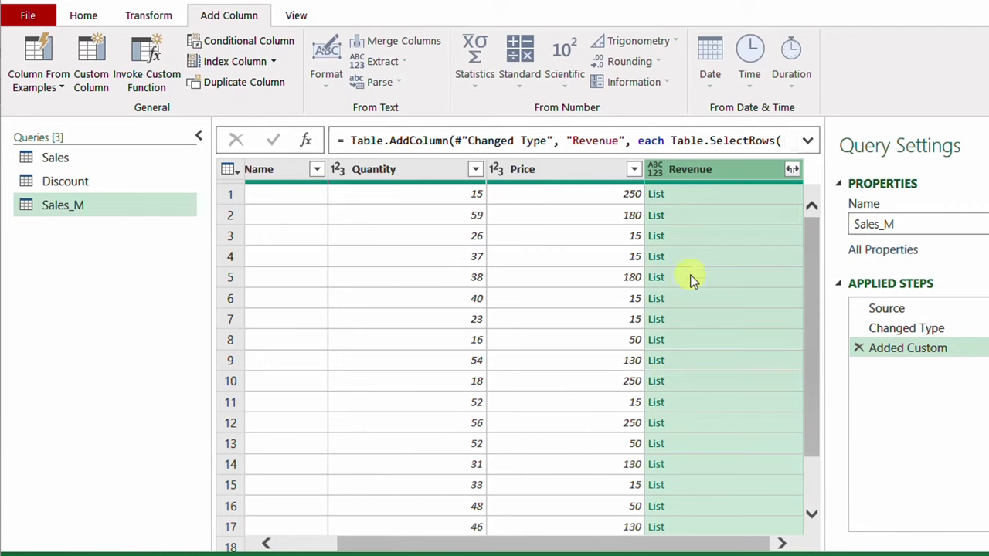
- Preview the nested Revenue lists in rows 1, 2, 4 and 5 to examine their discount values
{"action": "left_click", "coordinate": [759, 197]}
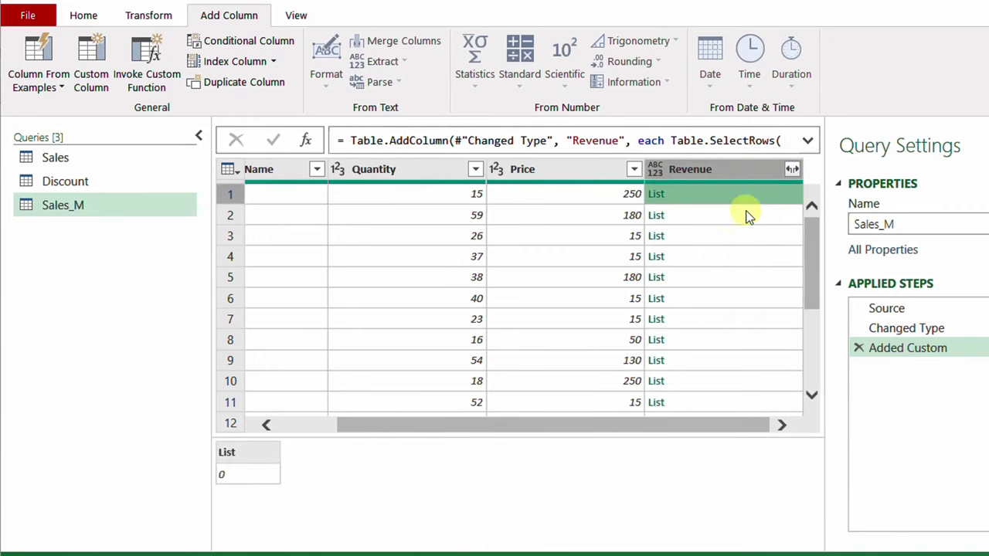
{"action": "left_click", "coordinate": [746, 215]}
{"action": "left_click", "coordinate": [742, 257]}
{"action": "left_click", "coordinate": [741, 280]}
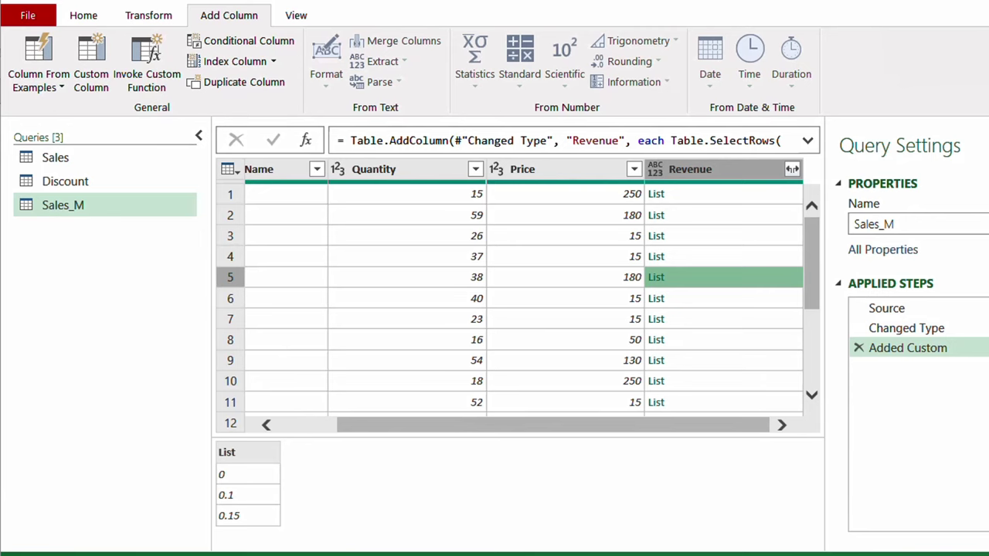
- Wrap the whole Table.SelectRows(...)[Discount] expression in List.Max on its own line and apply the custom column formula
{"action": "double_click", "coordinate": [907, 347]}
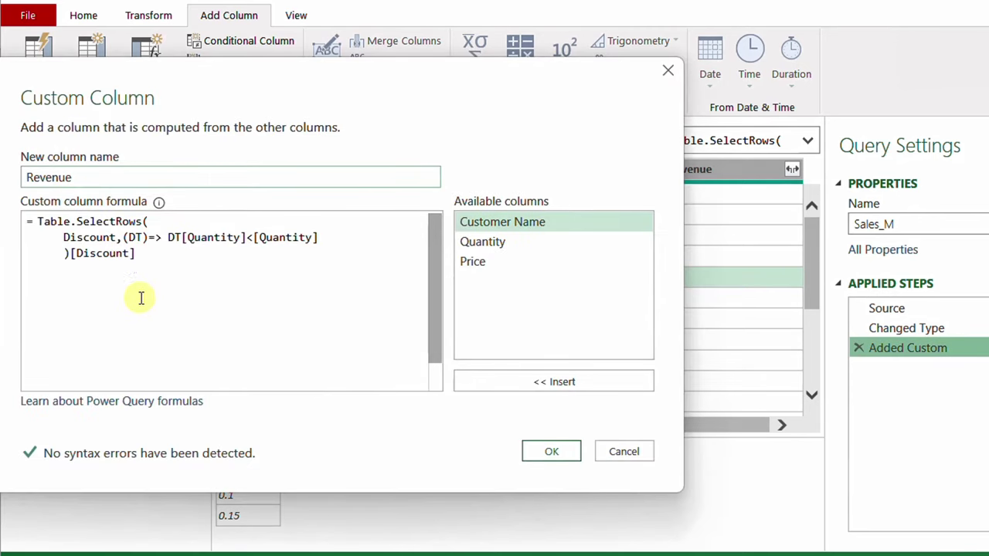
{"action": "left_click", "coordinate": [36, 223]}
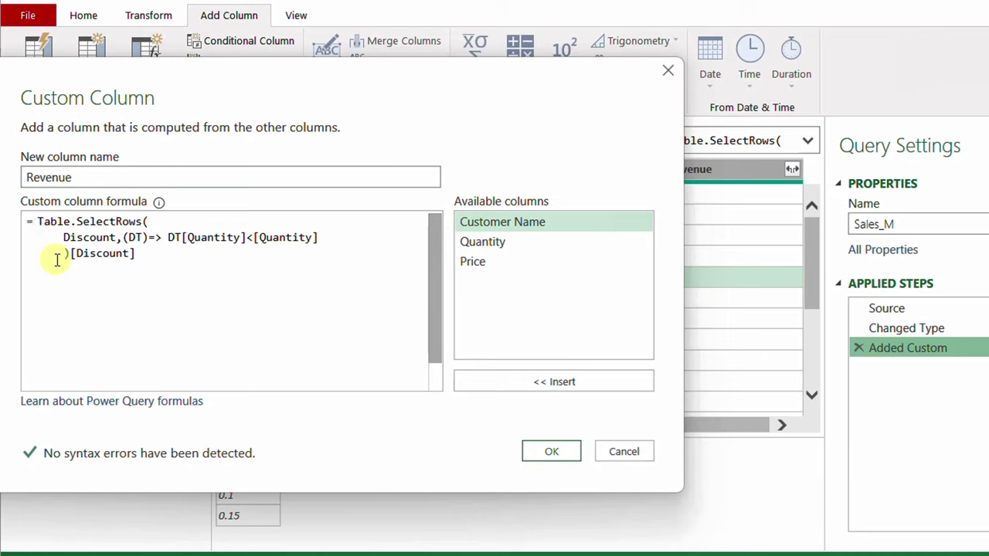
{"action": "key", "text": "Return"}
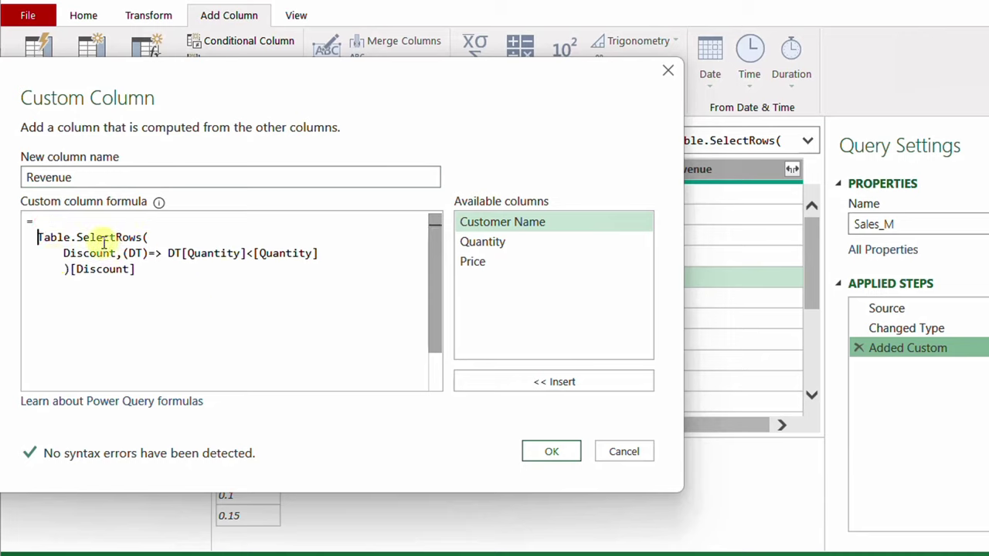
{"action": "left_click", "coordinate": [57, 221]}
{"action": "type", "text": "Li"}
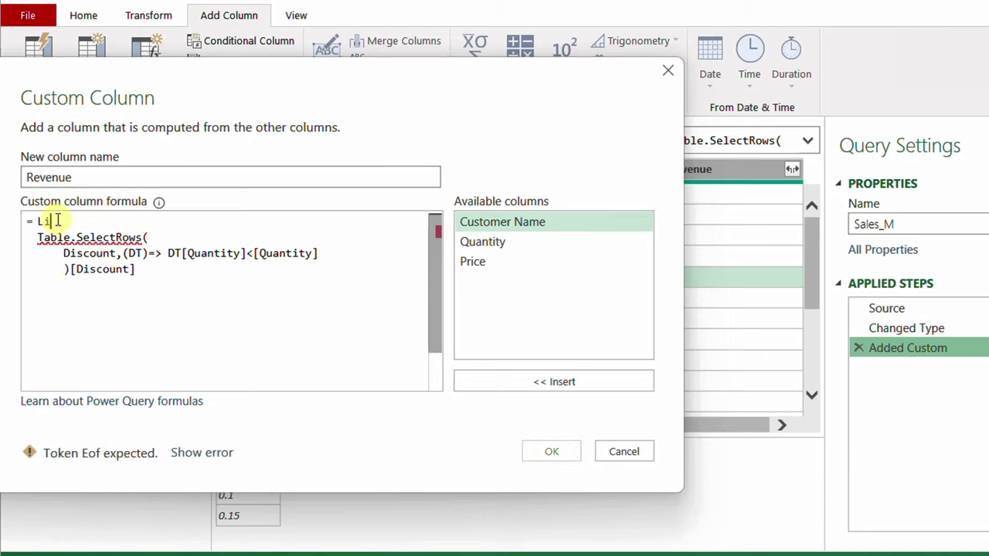
{"action": "type", "text": "st.Max("}
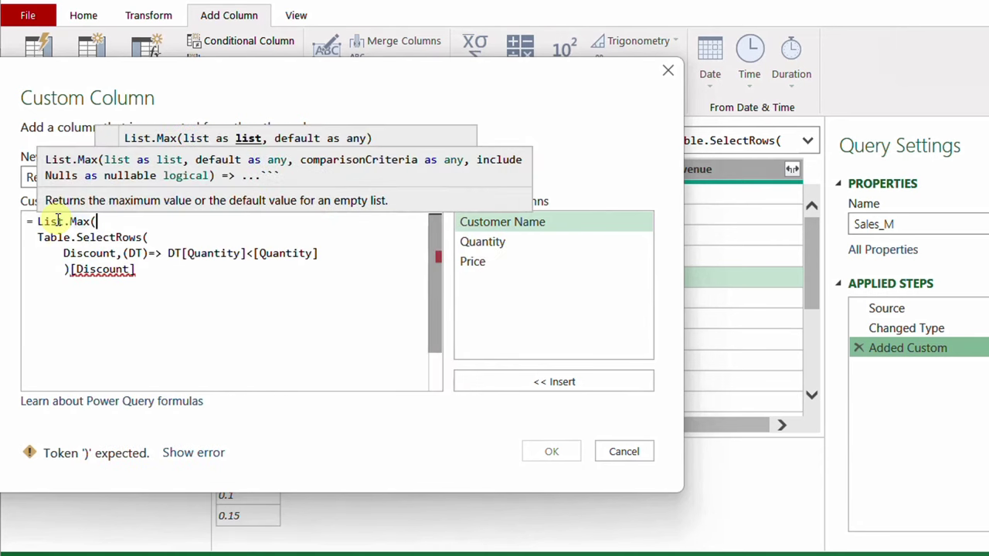
{"action": "left_click", "coordinate": [165, 271]}
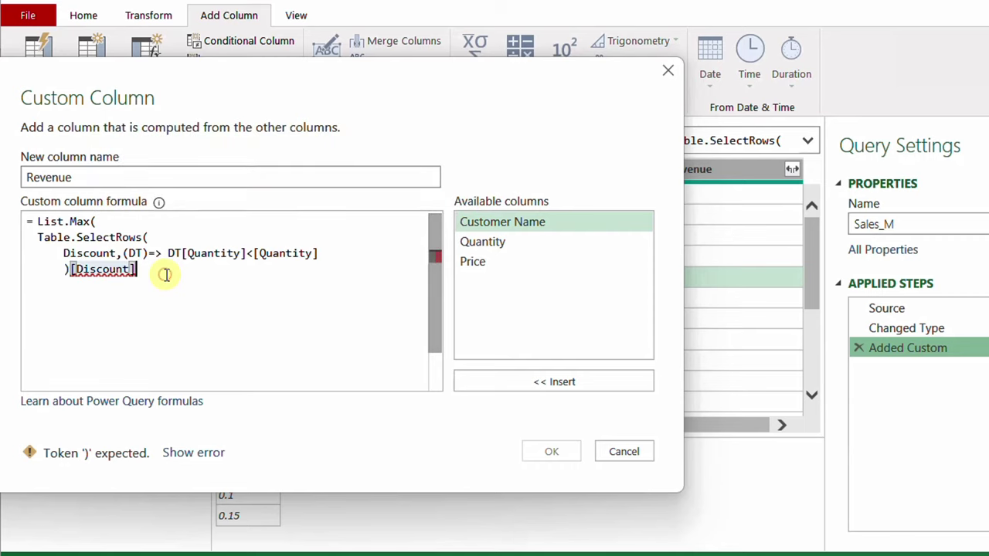
{"action": "type", "text": ")"}
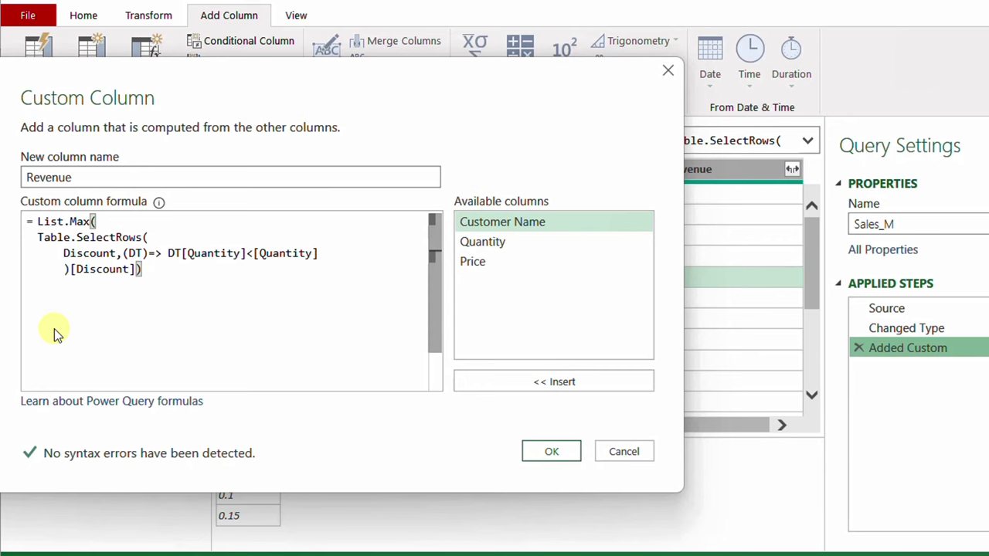
{"action": "left_click", "coordinate": [554, 458]}
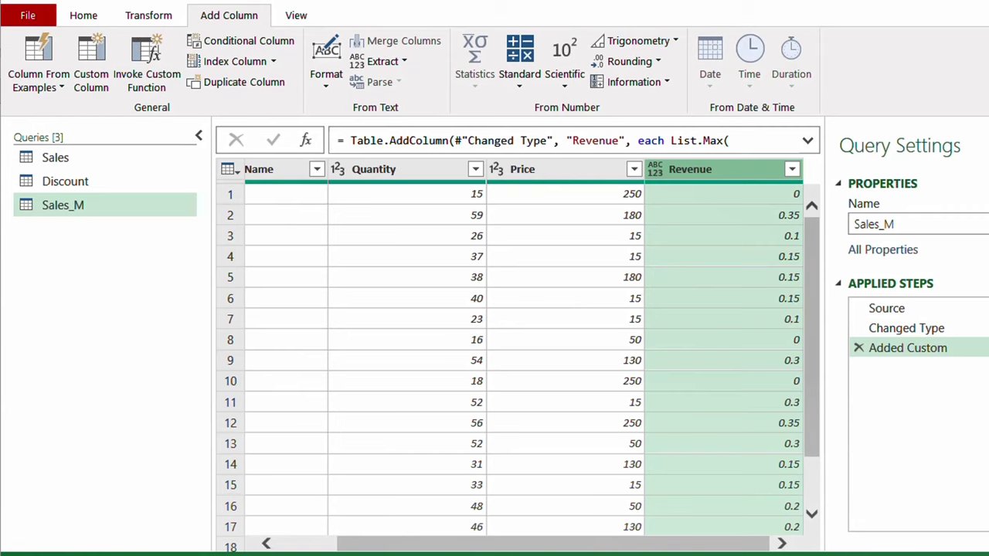
- Rename the custom column from Revenue to Discount in the Added Custom step
{"action": "left_click", "coordinate": [978, 348]}
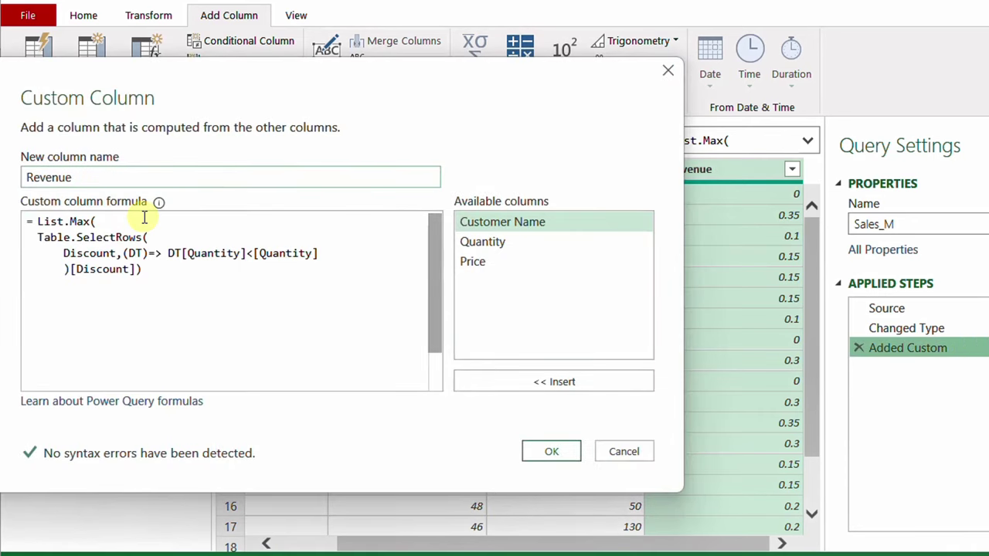
{"action": "double_click", "coordinate": [64, 170]}
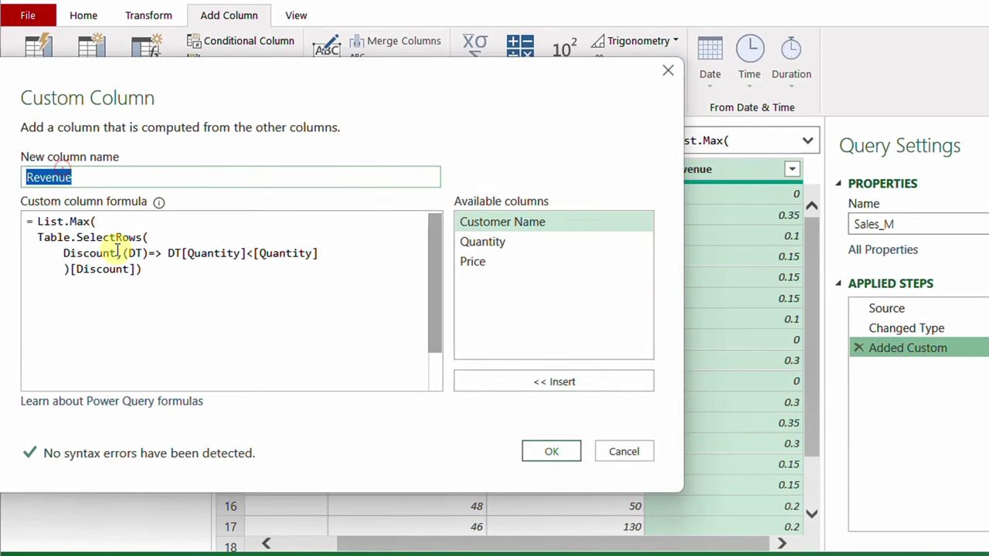
{"action": "type", "text": "Disoc"}
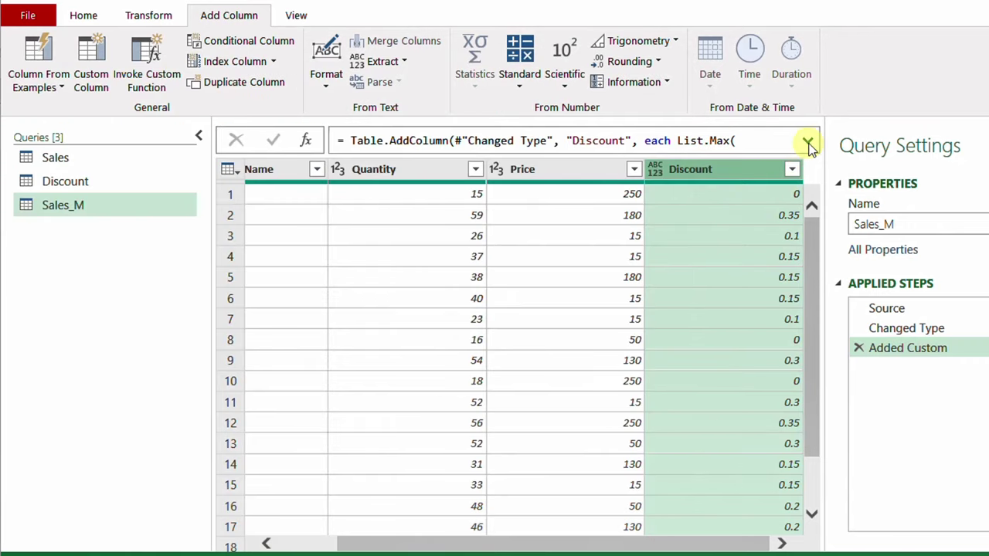
- Add Percentage.Type as the last argument of the Discount column's Table.AddColumn formula and commit it
{"action": "left_click", "coordinate": [807, 141]}
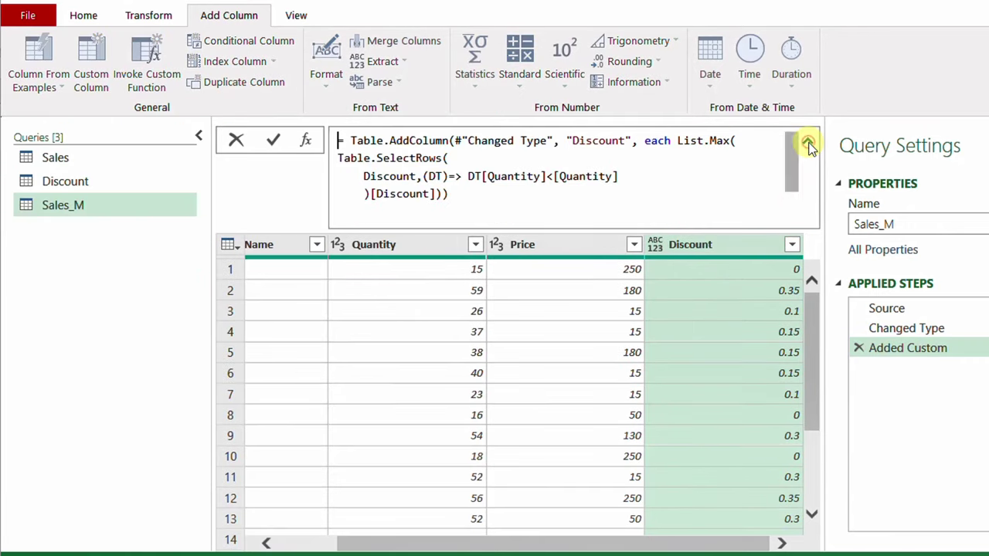
{"action": "left_click", "coordinate": [446, 194]}
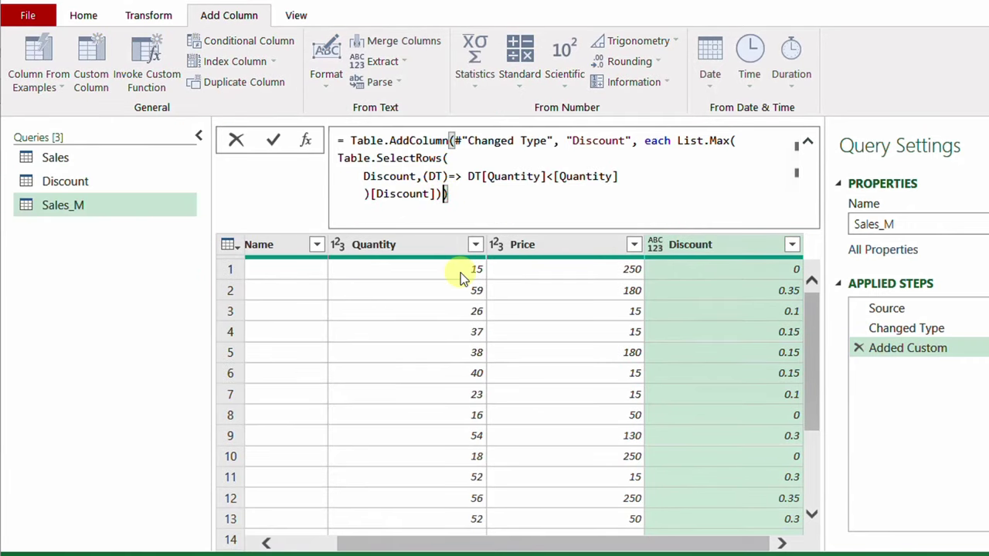
{"action": "type", "text": ",T"}
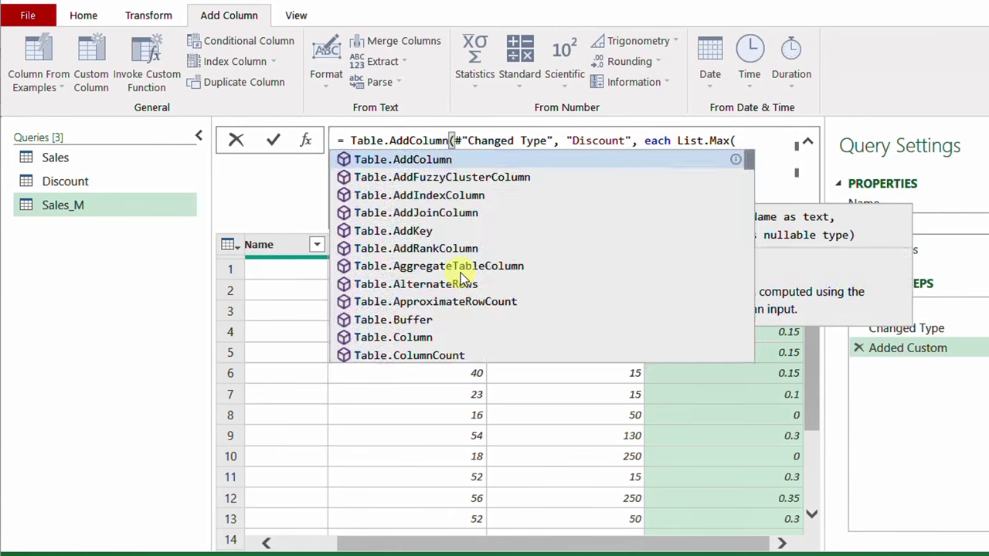
{"action": "type", "text": ")[Discount]), t)"}
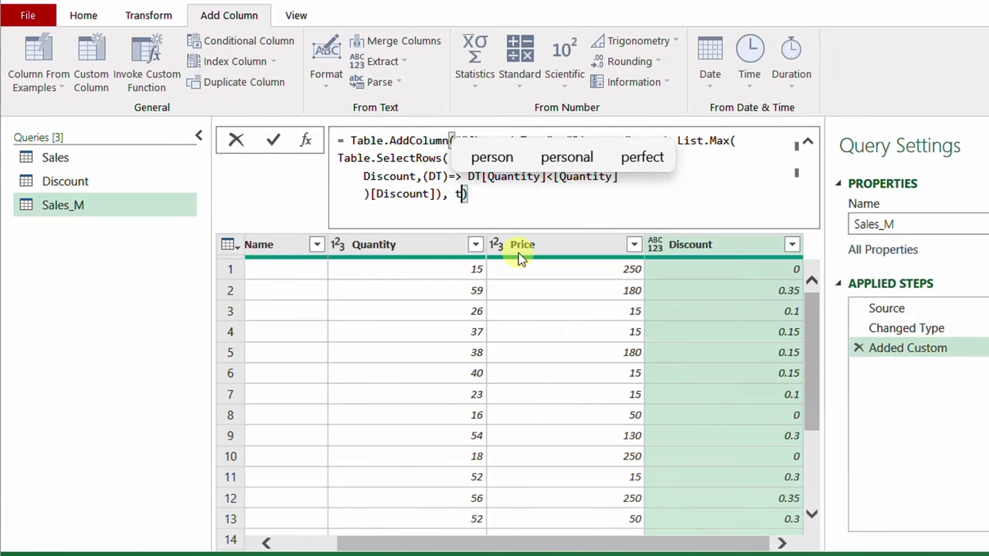
{"action": "key", "text": "BackSpace"}
{"action": "type", "text": "Pe"}
{"action": "left_click", "coordinate": [533, 232]}
{"action": "left_click", "coordinate": [274, 140]}
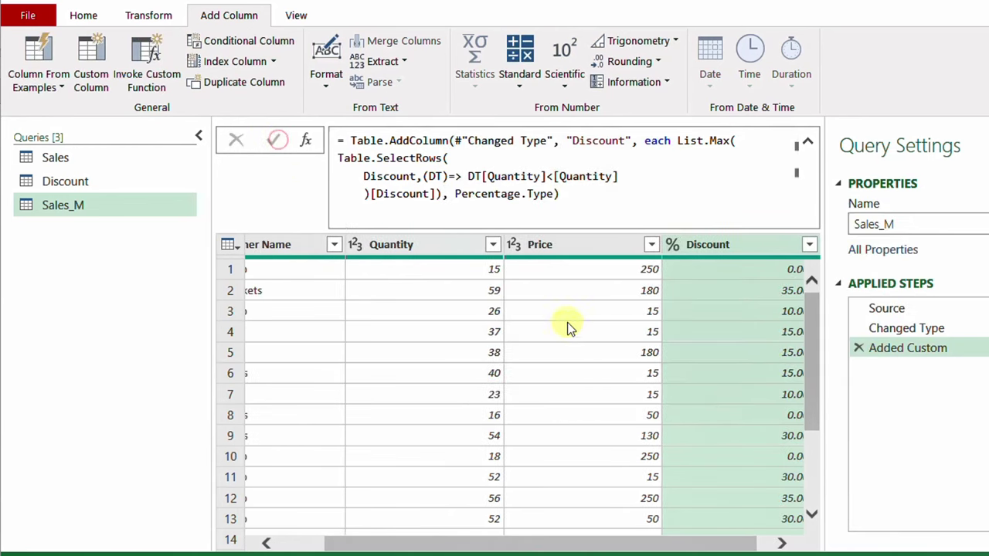
- Insert a multiplication column from the Quantity, Price and Discount columns, named Revenue with the currency type
{"action": "left_click_drag", "start_coordinate": [603, 545], "coordinate": [617, 544]}
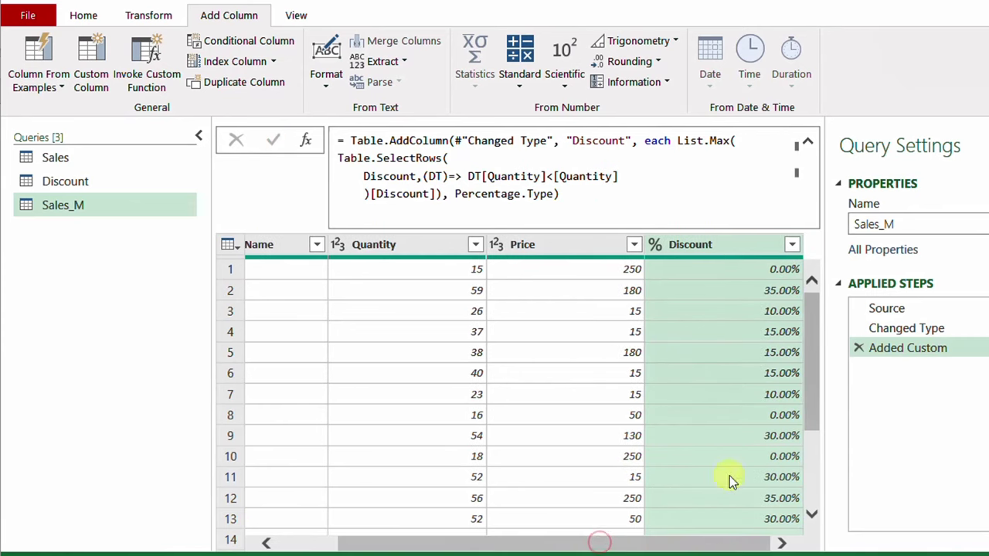
{"action": "left_click", "coordinate": [415, 249]}
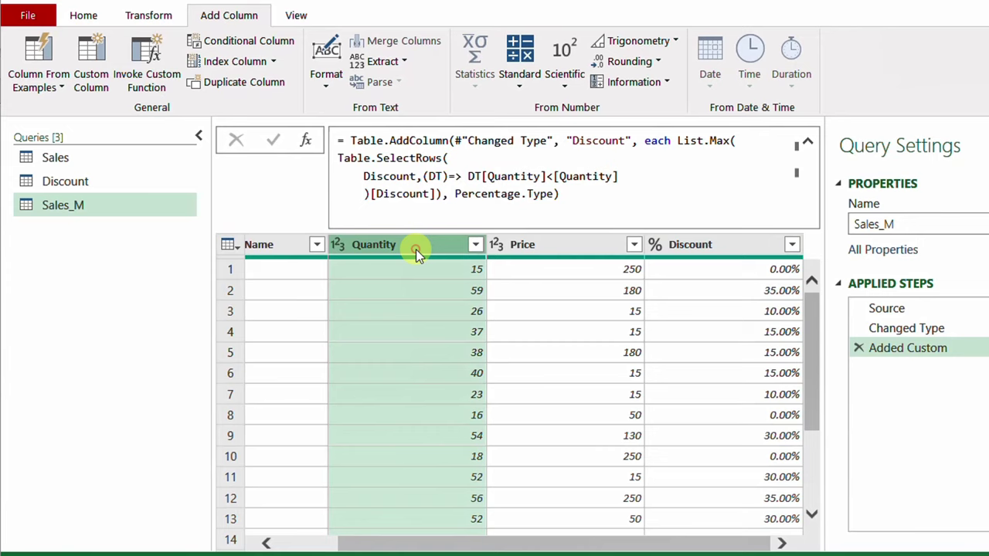
{"action": "left_click", "coordinate": [709, 246], "text": "shift"}
{"action": "left_click", "coordinate": [521, 73]}
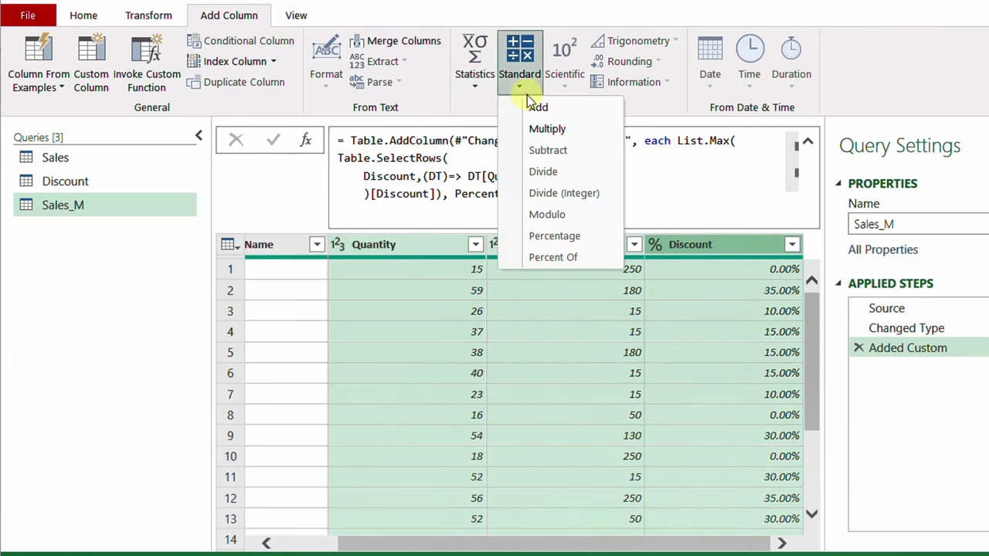
{"action": "left_click", "coordinate": [545, 128]}
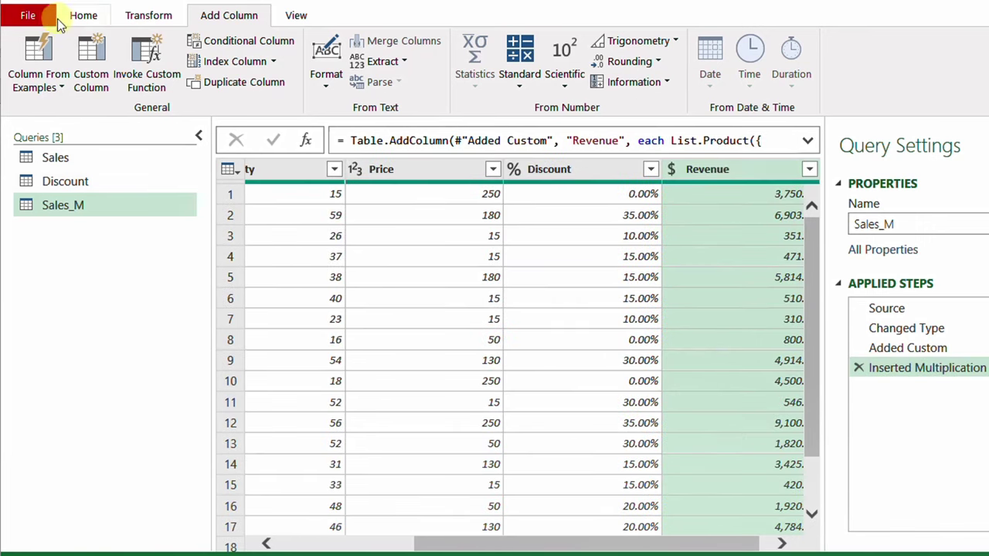
- Close the query editor and load Sales_M as a table to the existing worksheet, starting at cell O5
{"action": "left_click", "coordinate": [82, 15]}
{"action": "left_click", "coordinate": [26, 87]}
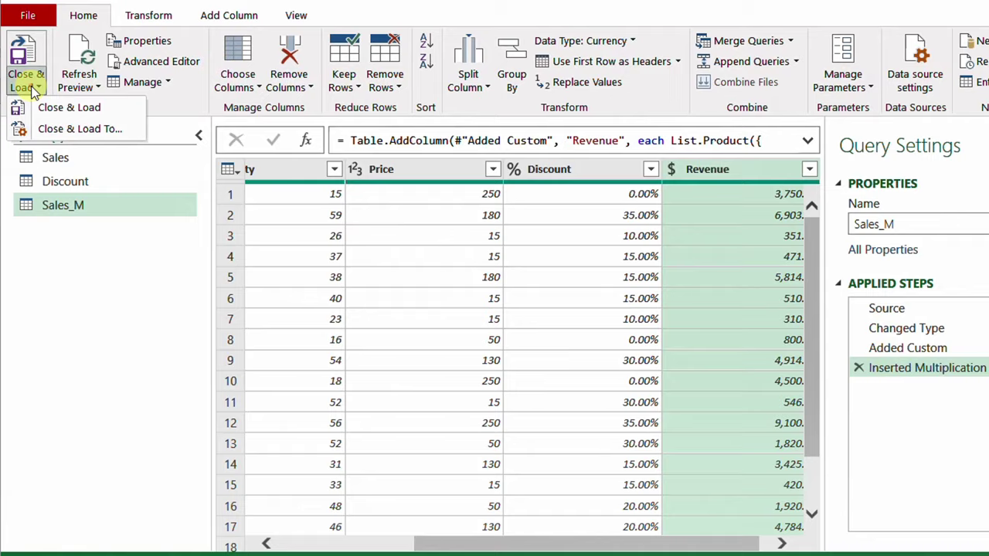
{"action": "left_click", "coordinate": [68, 126]}
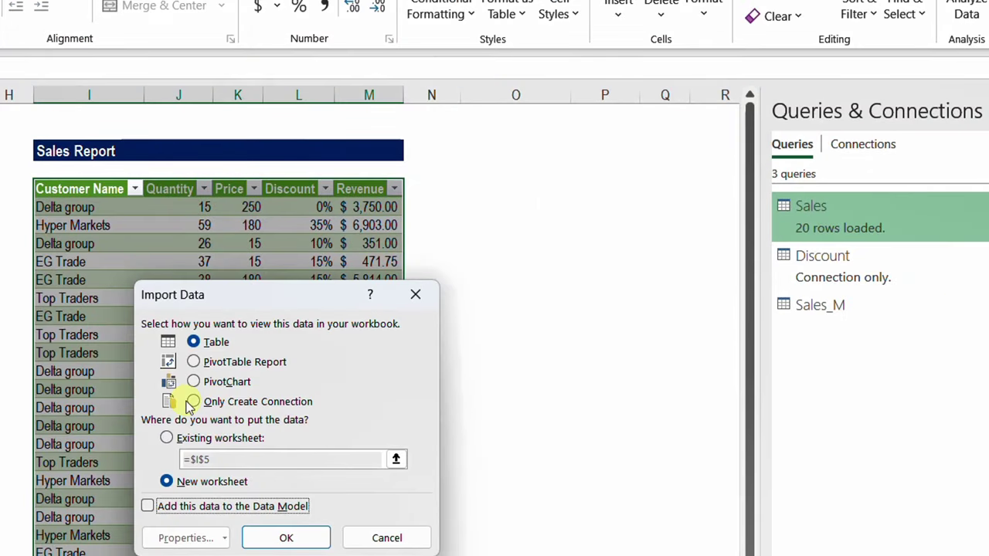
{"action": "left_click", "coordinate": [191, 438]}
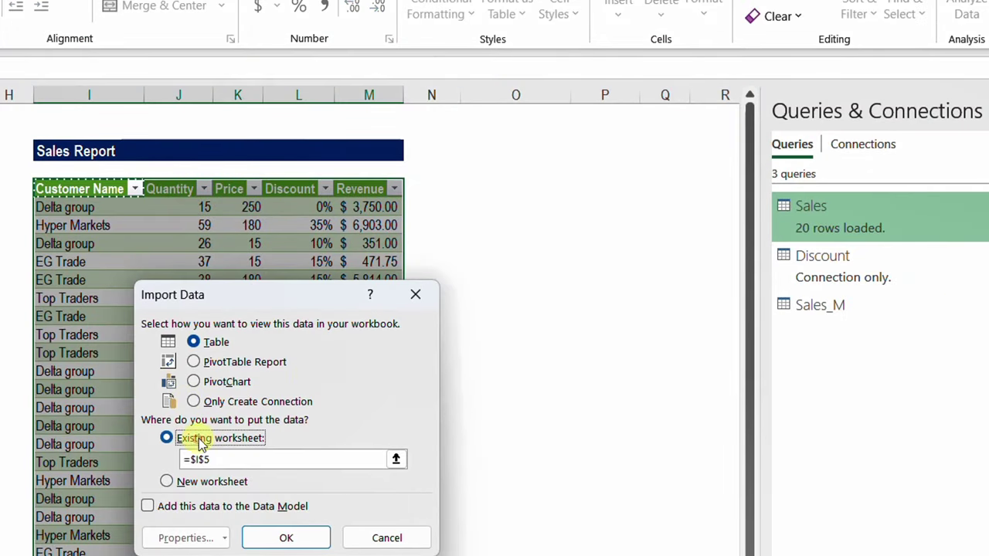
{"action": "left_click", "coordinate": [488, 188]}
{"action": "left_click", "coordinate": [286, 537]}
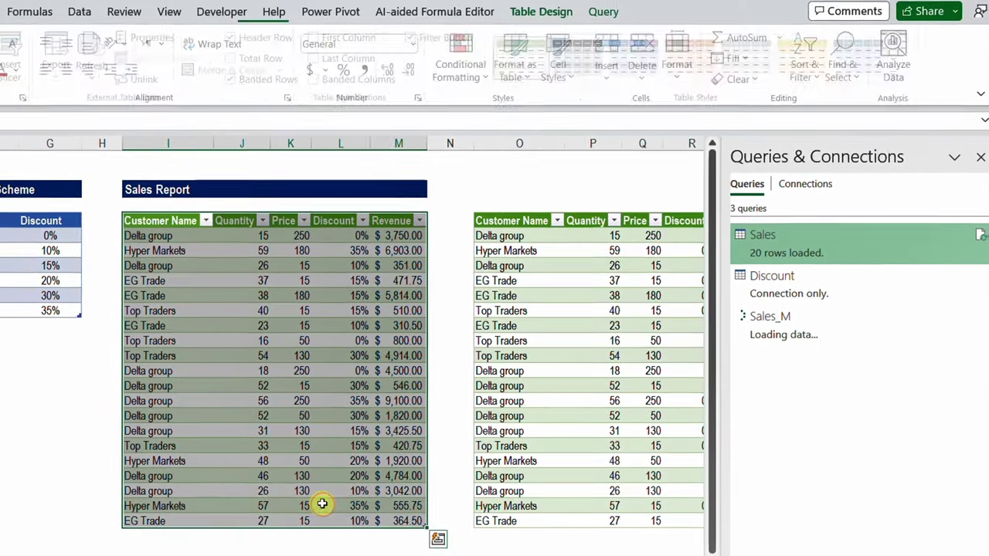
- Compare the Revenue column totals of the new Sales_M table and the Sales Report table, and check the first Top Traders row
{"action": "scroll", "coordinate": [356, 370], "scroll_direction": "right", "scroll_amount": 2}
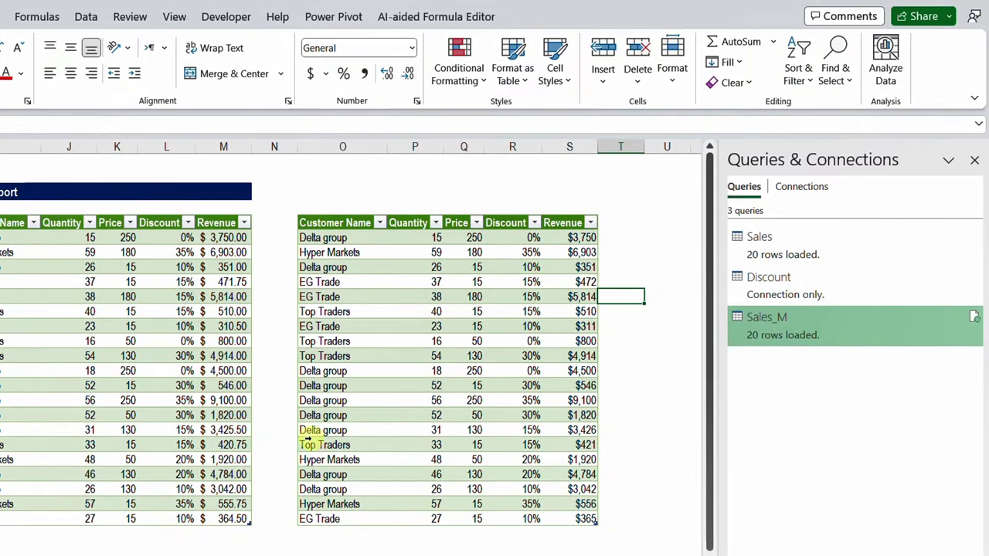
{"action": "left_click_drag", "start_coordinate": [578, 238], "coordinate": [587, 516]}
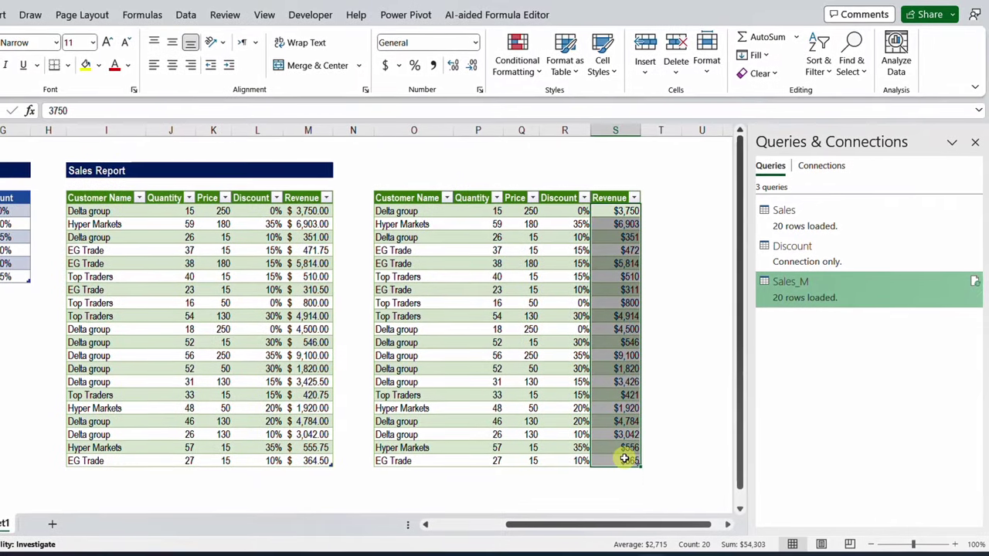
{"action": "left_click_drag", "start_coordinate": [318, 214], "coordinate": [325, 462]}
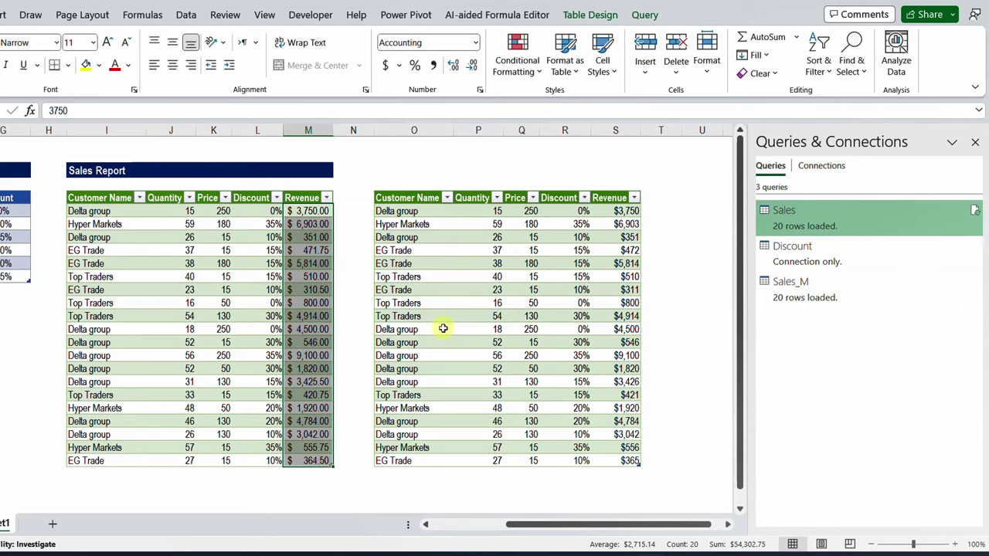
{"action": "left_click_drag", "start_coordinate": [397, 276], "coordinate": [602, 277]}
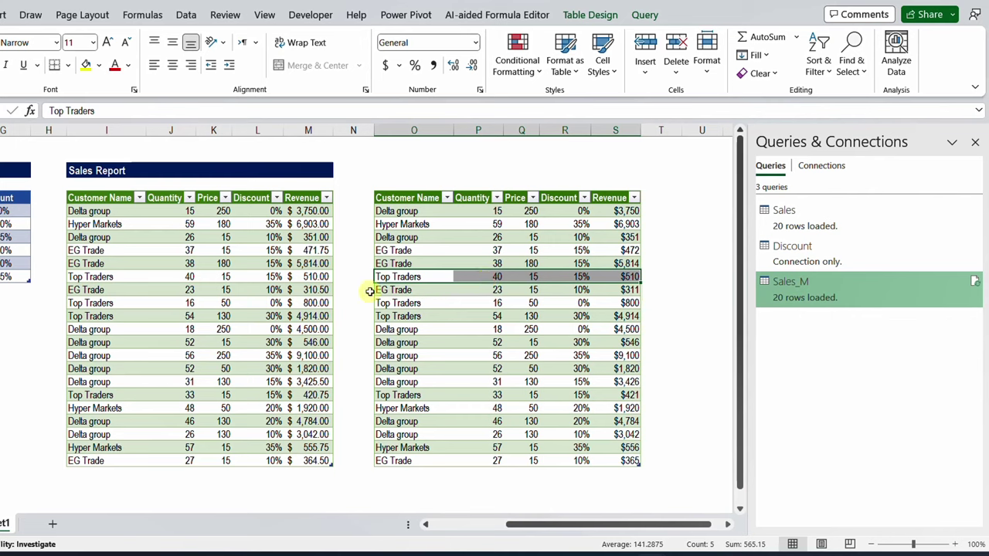
- Reopen the Sales_M query to review its Added Custom step's settings, and return to the loaded table in the worksheet
{"action": "double_click", "coordinate": [812, 300]}
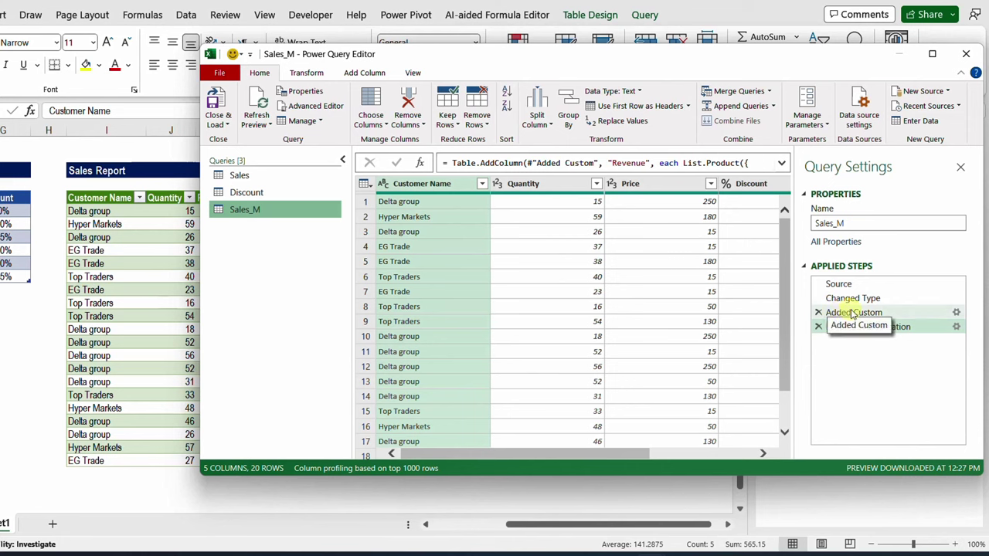
{"action": "left_click", "coordinate": [853, 312]}
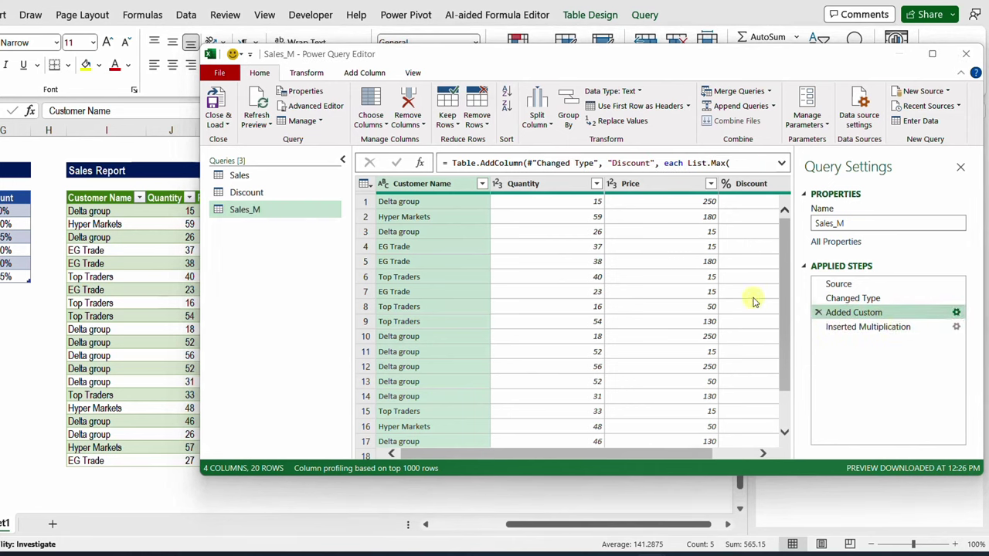
{"action": "left_click", "coordinate": [955, 312]}
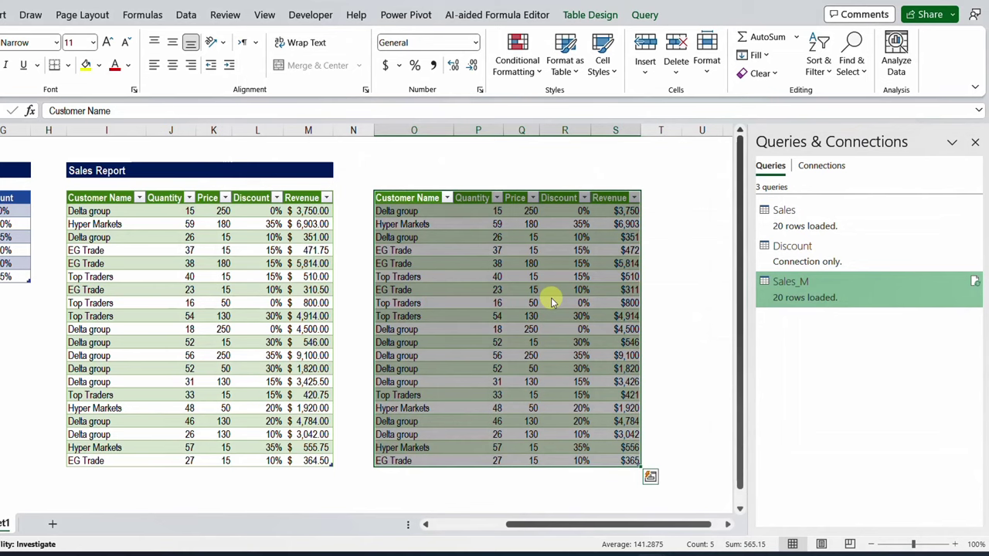
{"action": "left_click", "coordinate": [556, 304]}
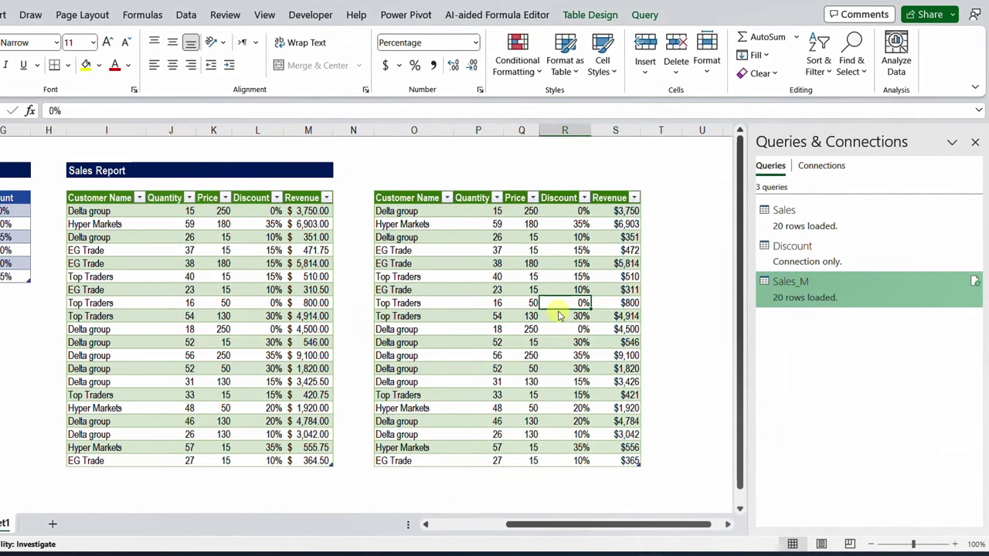